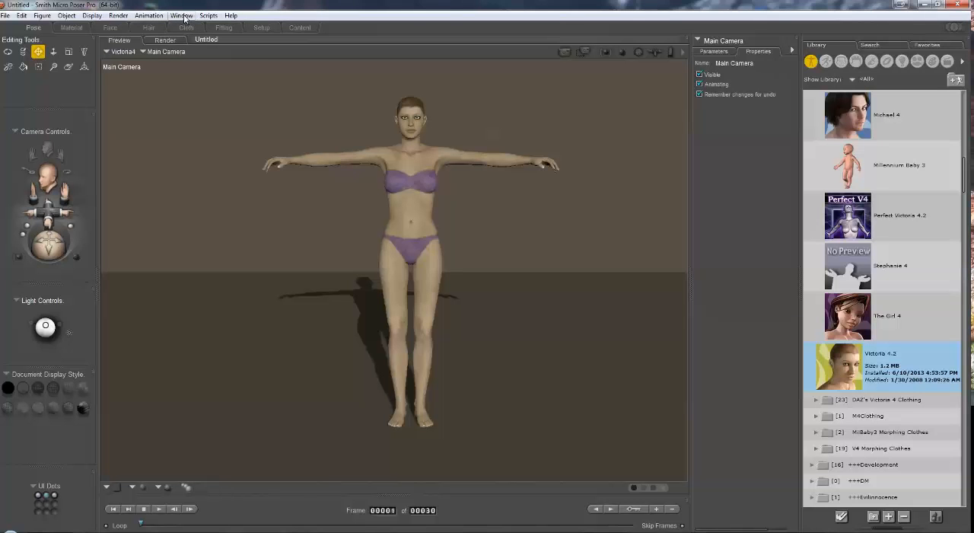
Step: Zero all rotations of the Victoria4 figure with the Joint Editor and close the editor
left_click(183, 16)
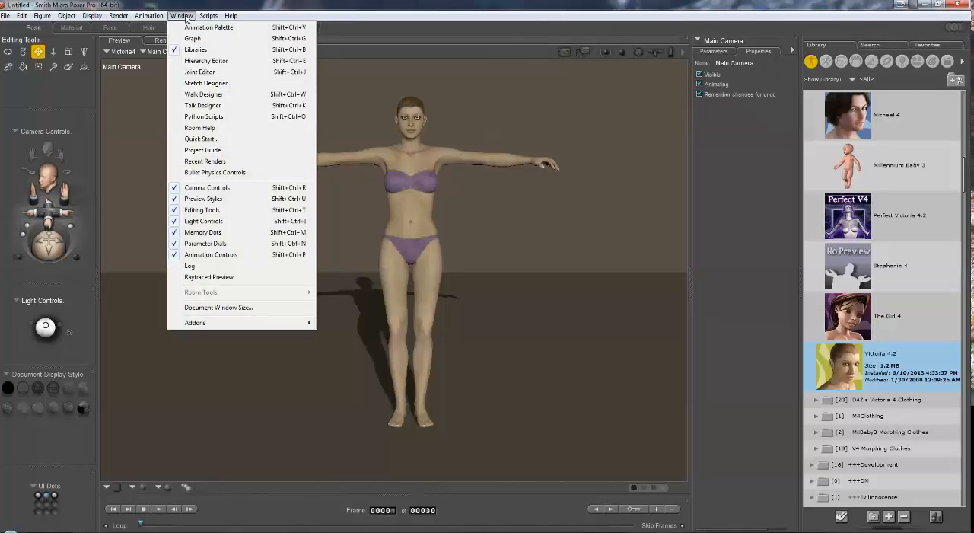
left_click(215, 73)
left_click_drag(801, 168, 655, 149)
left_click(161, 51)
left_click(165, 55)
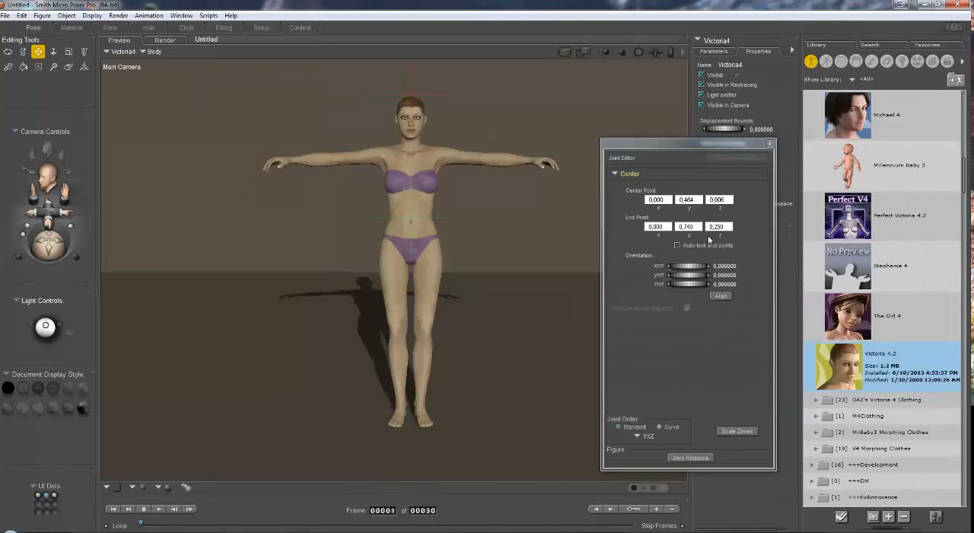
left_click(695, 458)
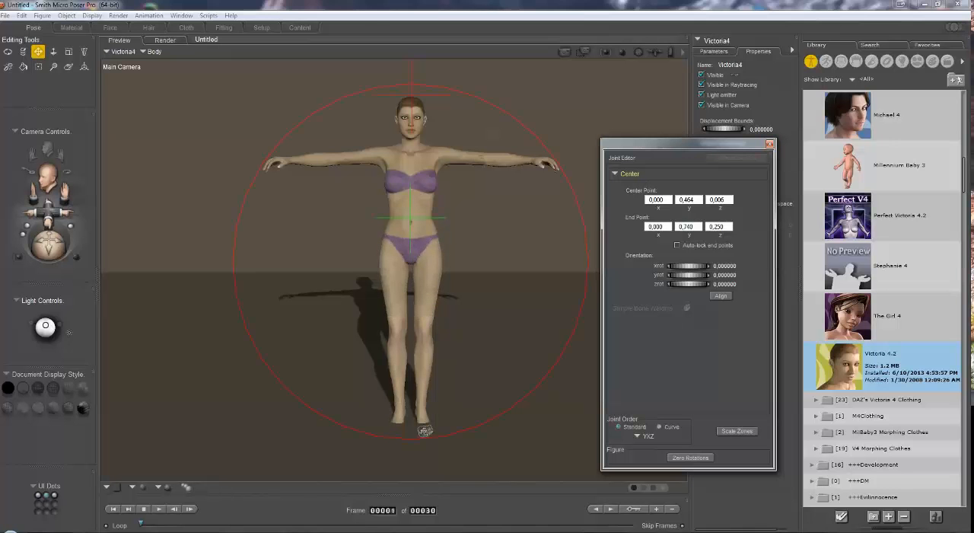
left_click(769, 144)
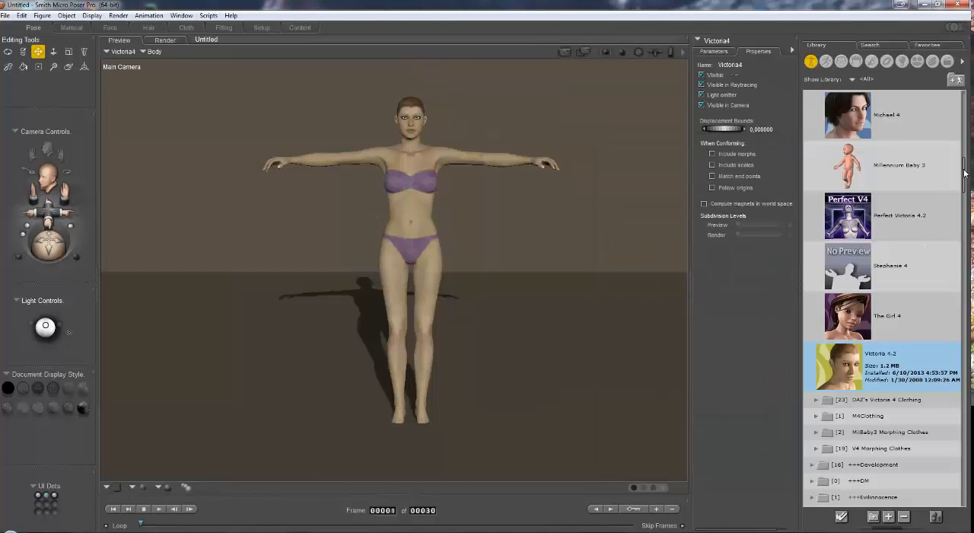
Step: Load the 01 - SD Hybriddress figure from the AK_SF SylphDress library folder and conform it to Victoria4
left_click_drag(962, 174, 951, 309)
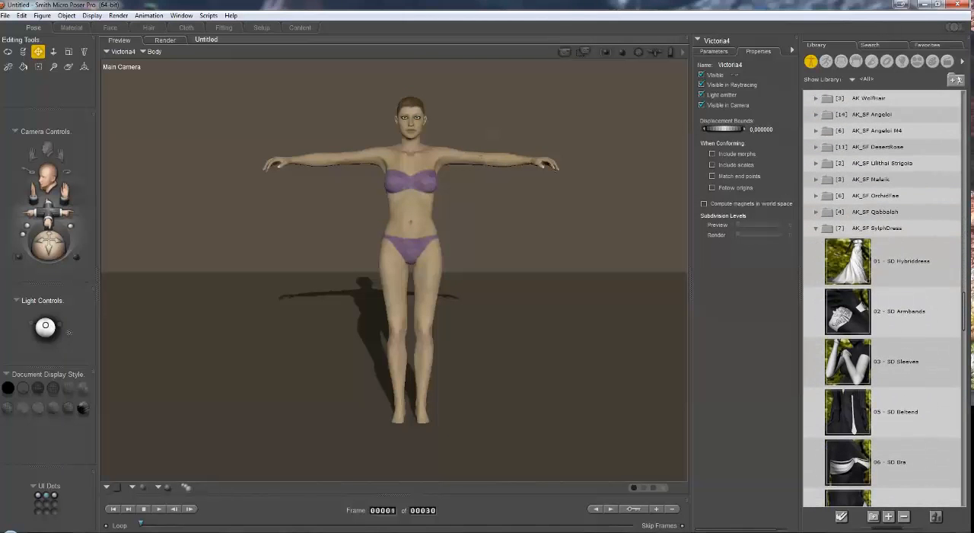
double_click(854, 262)
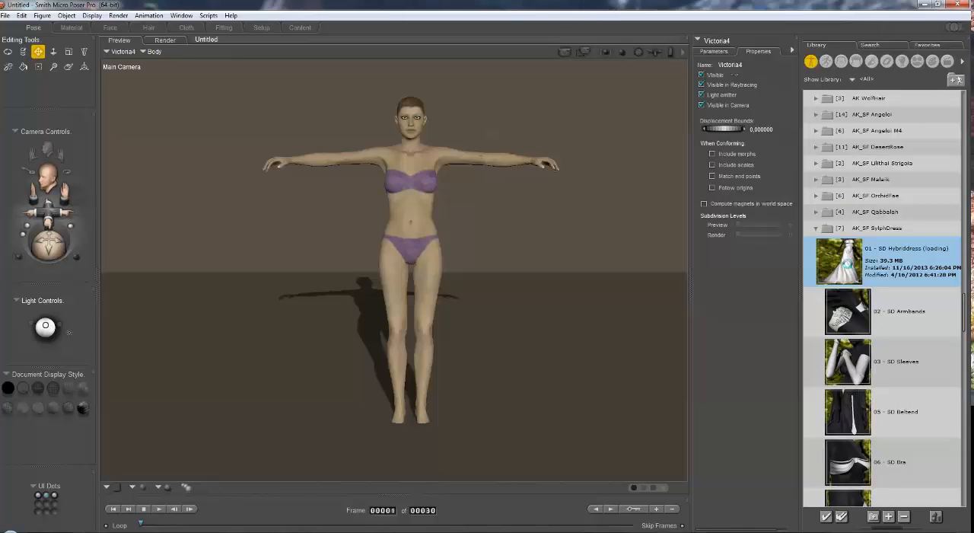
left_click(129, 52)
left_click(131, 65)
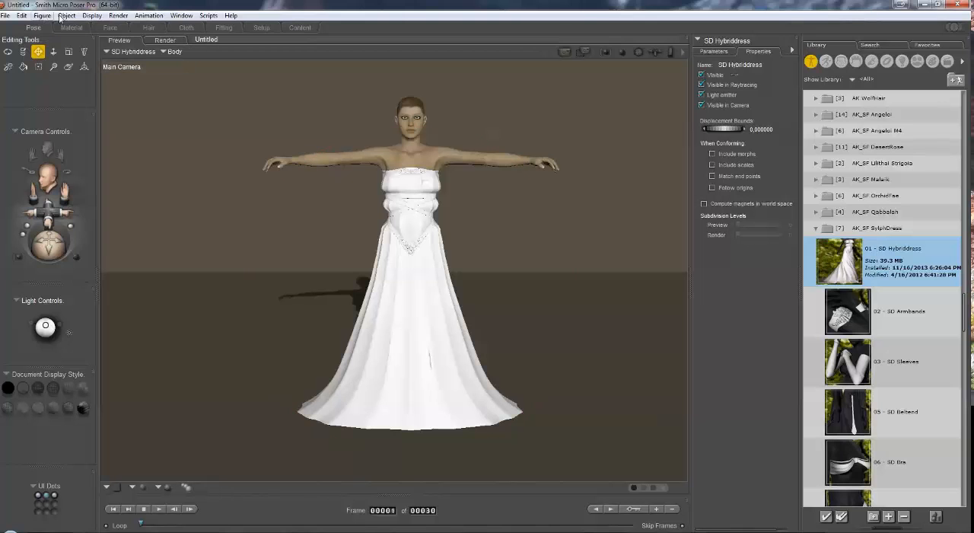
left_click(42, 15)
left_click(66, 65)
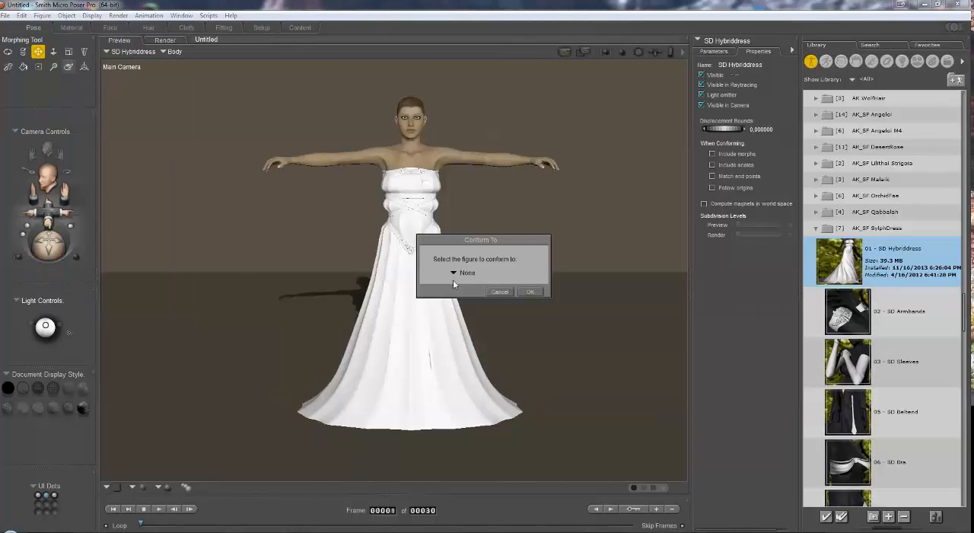
left_click(466, 277)
left_click(479, 292)
left_click(530, 291)
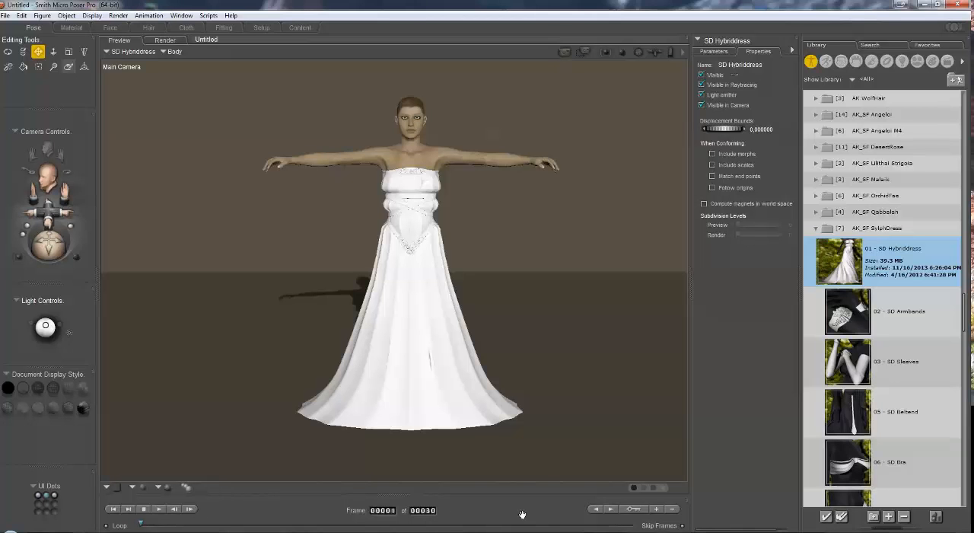
Step: Set the animation length to 45 frames
left_click(428, 510)
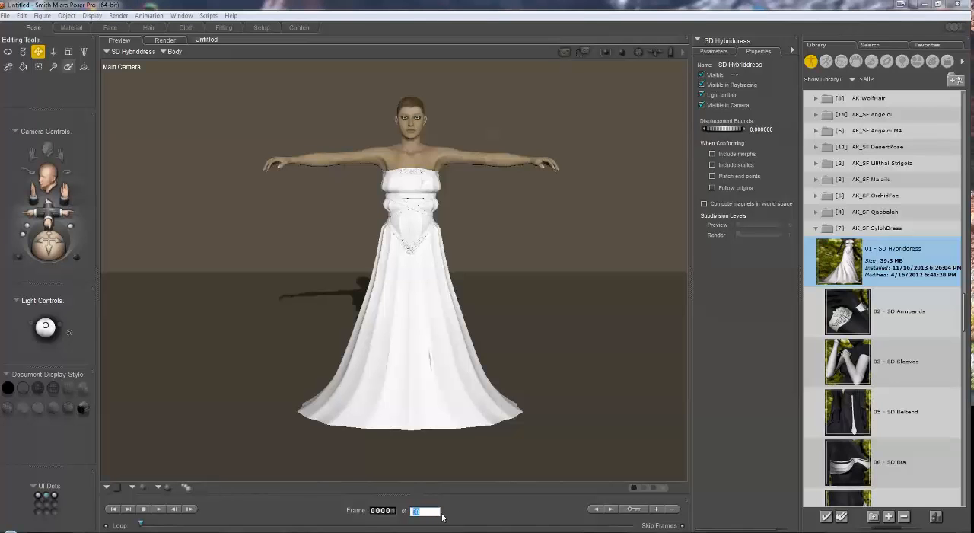
type("45")
key("Return")
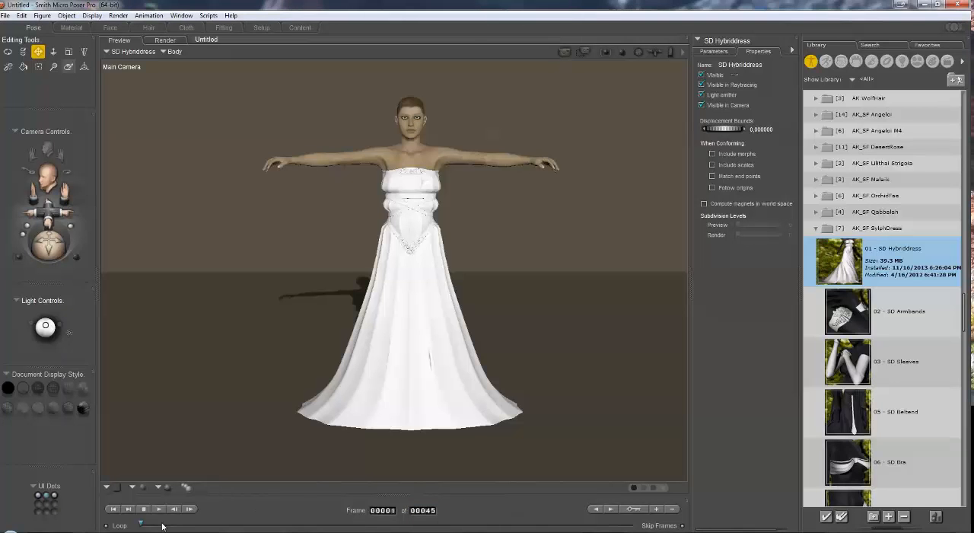
Step: Raise the Victoria4 body at frame 1 to a yTranslate of about 12.32
left_click(136, 52)
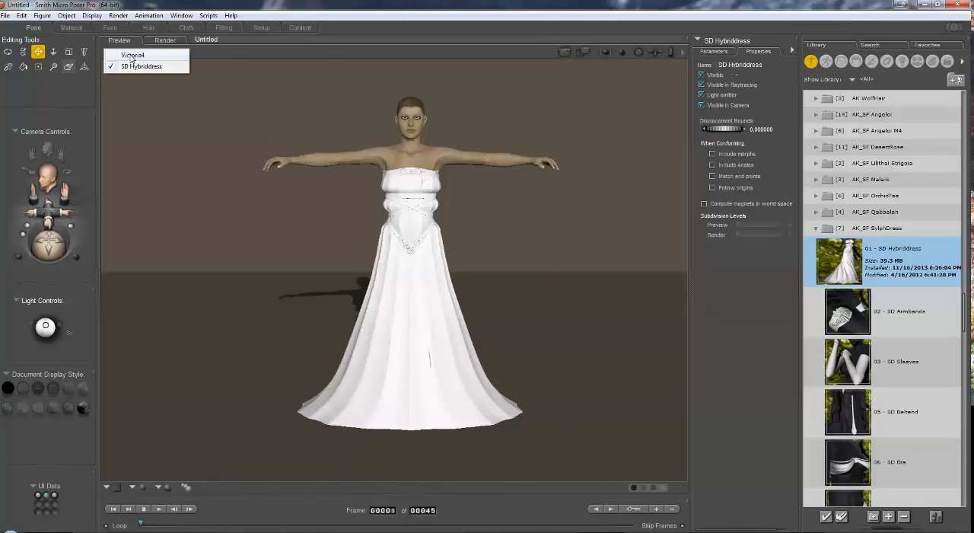
left_click(131, 55)
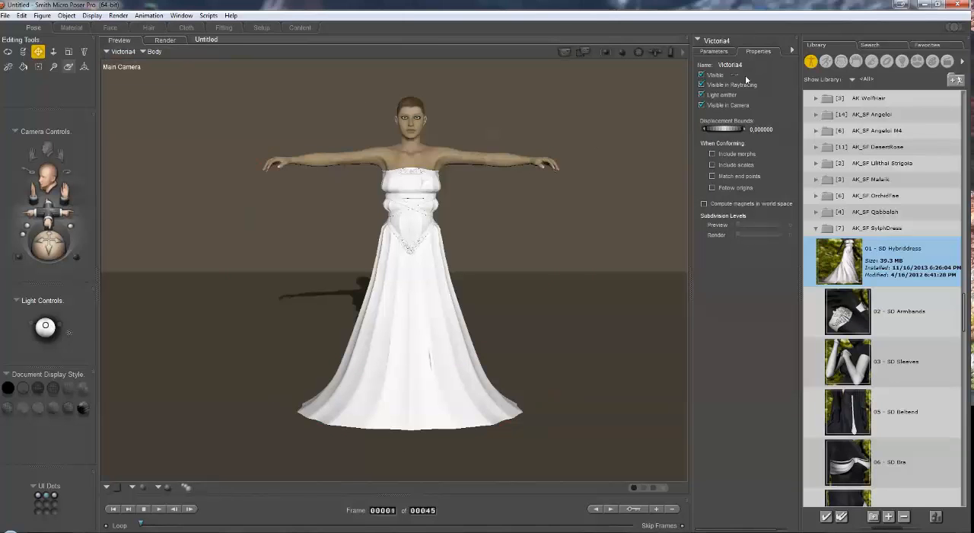
left_click(715, 51)
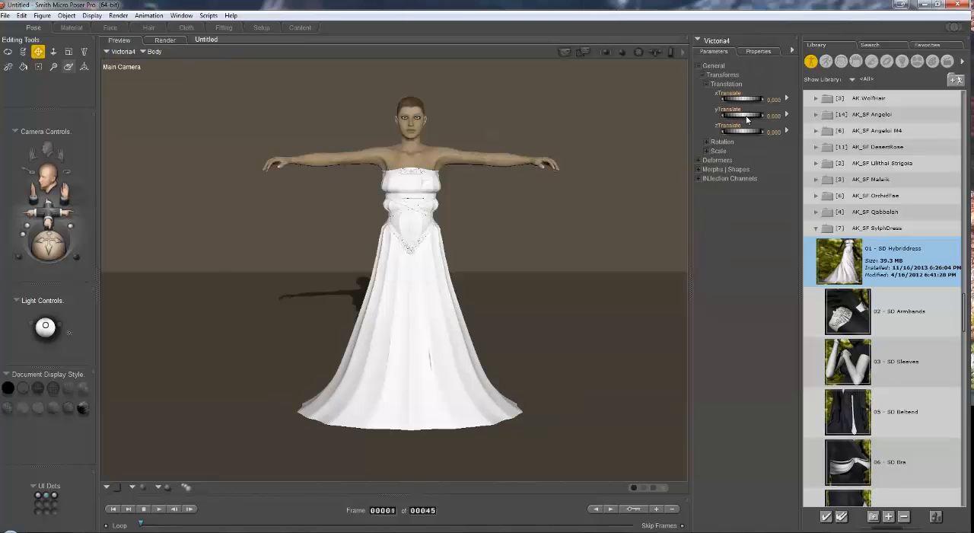
left_click_drag(743, 117, 770, 116)
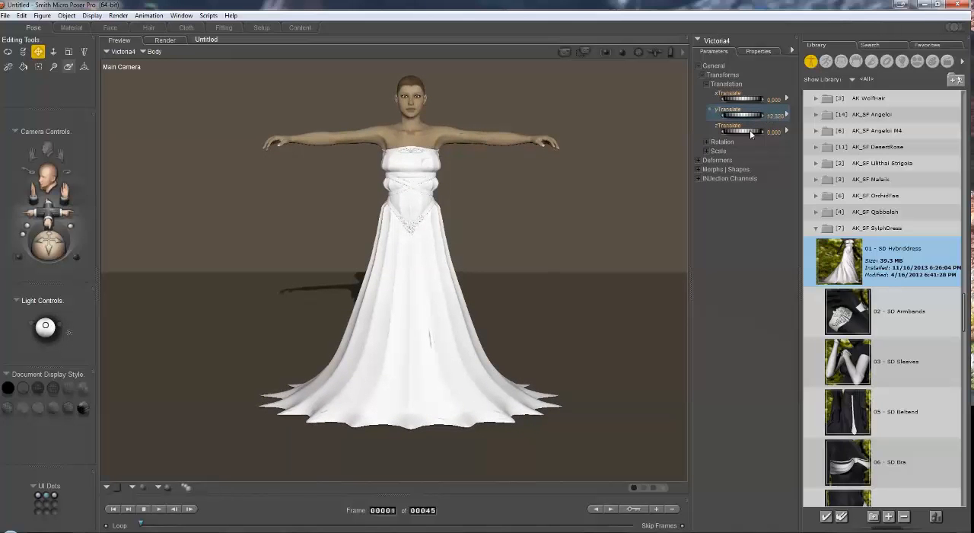
Step: At frame 30, apply Temptation pose 15 from the pose library to Victoria4 and drop the figure to the floor
double_click(384, 510)
type("30")
key("Return")
left_click(829, 65)
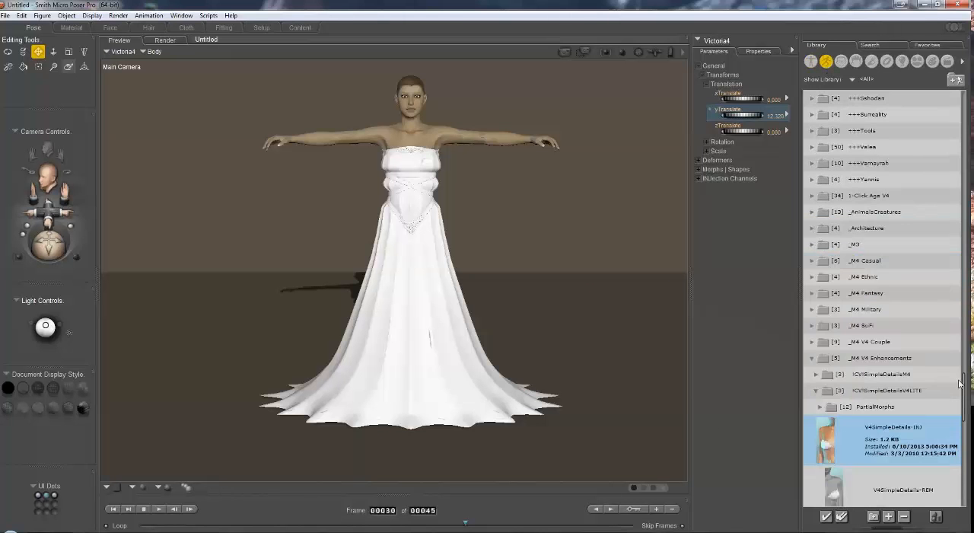
left_click_drag(960, 384, 965, 232)
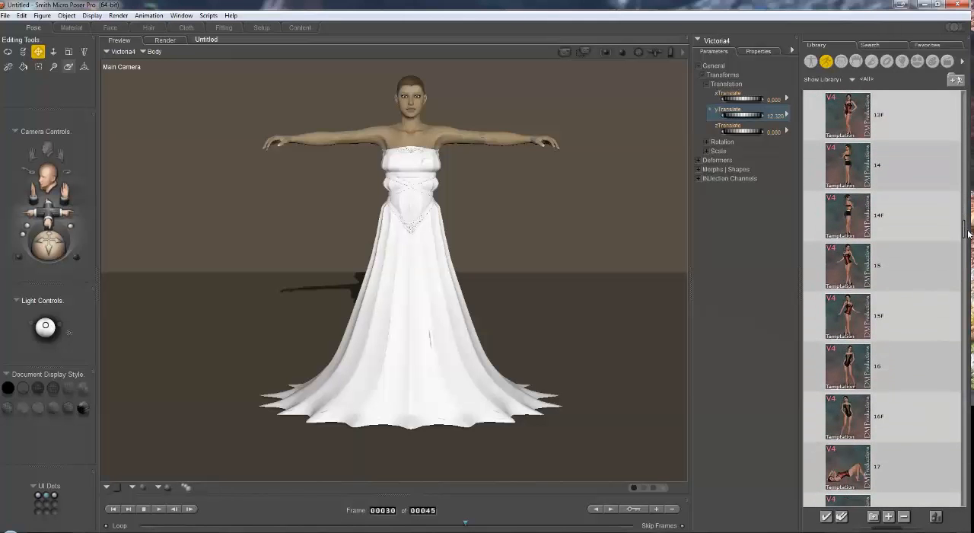
left_click(849, 271)
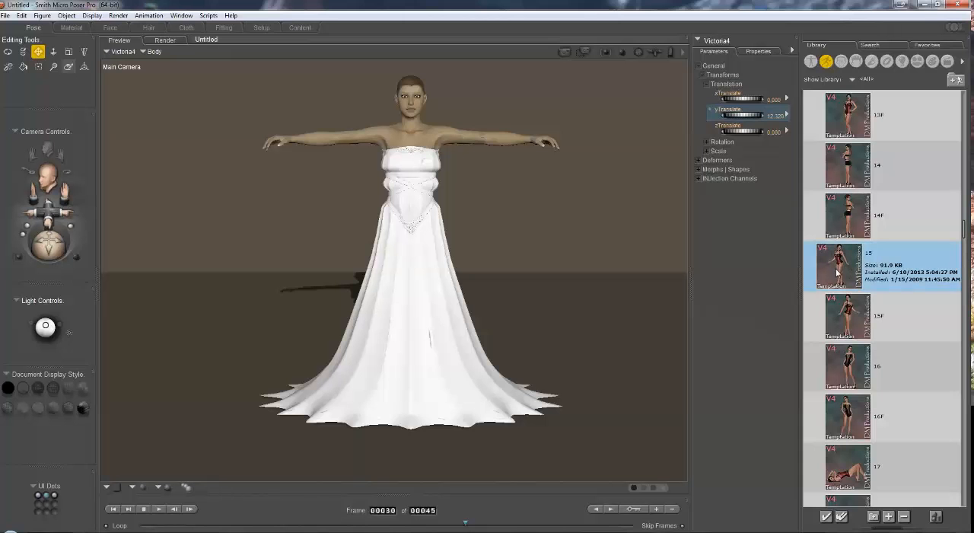
double_click(842, 272)
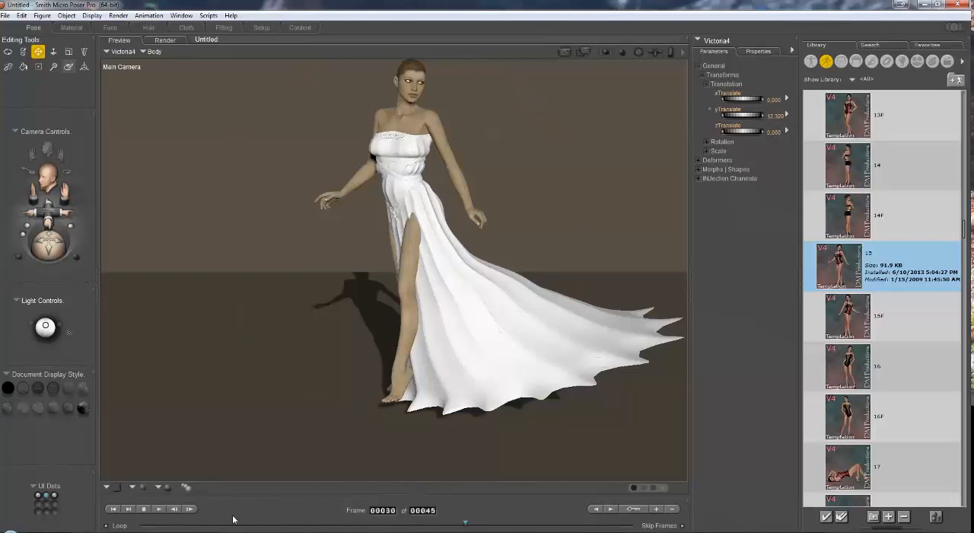
left_click(43, 16)
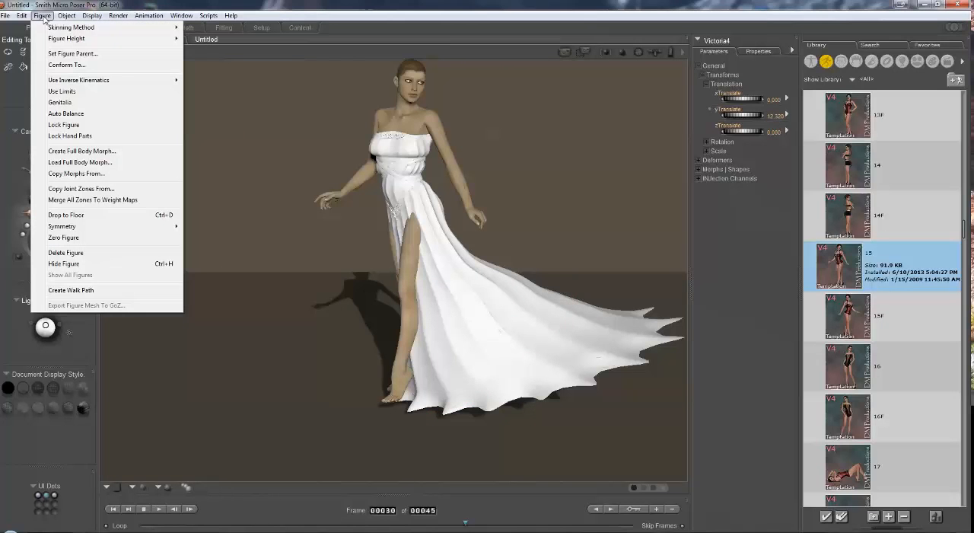
left_click(69, 216)
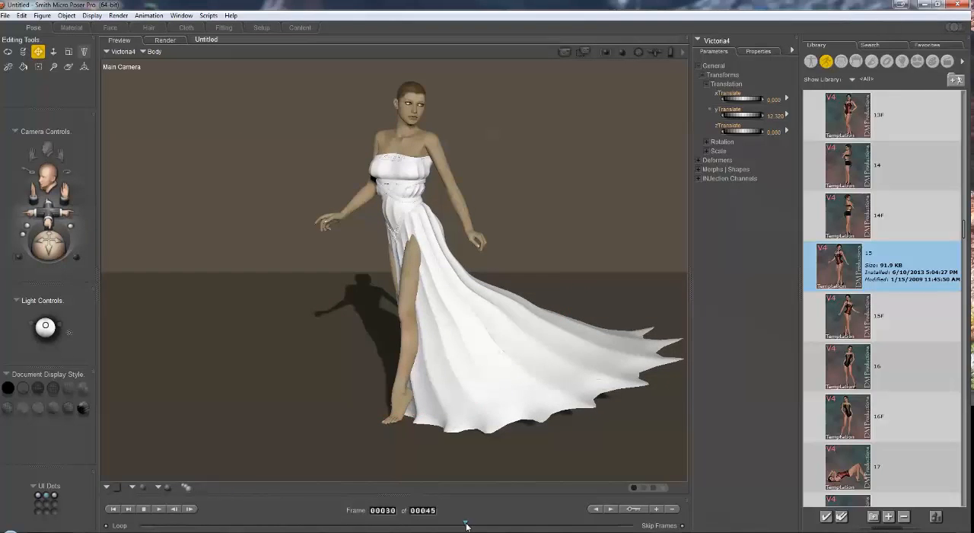
Step: Return to frame 1 and select the Dress body part of SD Hybriddress in the Cloth room
left_click_drag(461, 525, 140, 523)
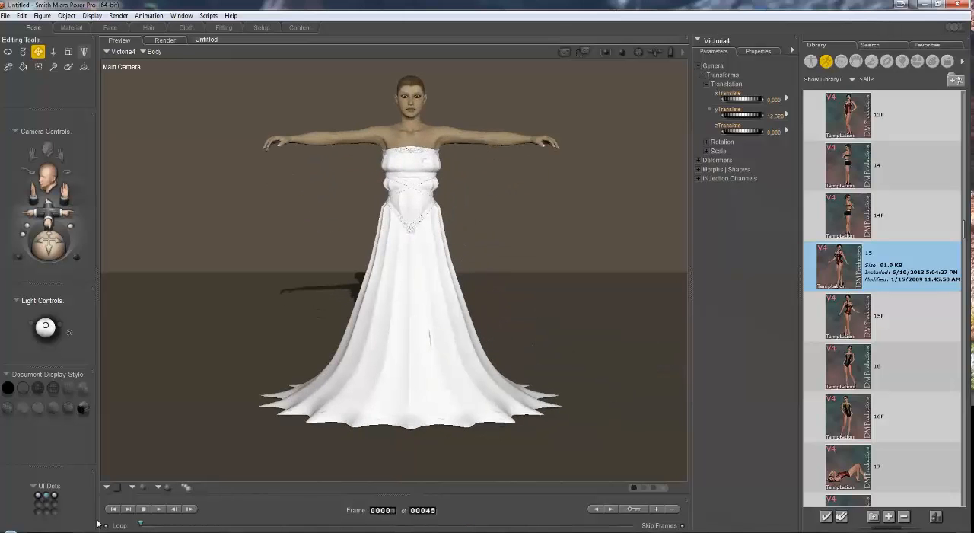
left_click(186, 28)
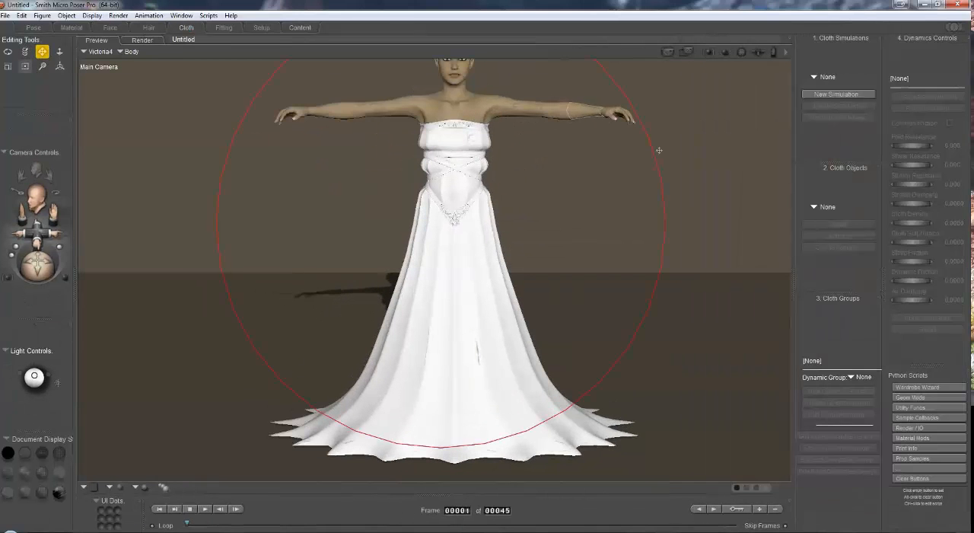
mouse_move(54, 212)
left_mouse_down()
mouse_move(36, 249)
mouse_move(53, 220)
left_mouse_up()
left_click(99, 50)
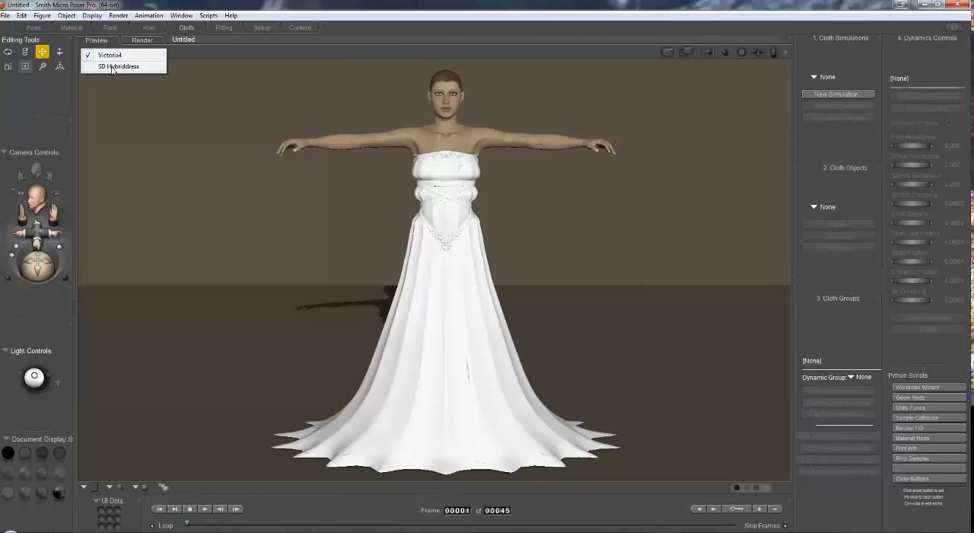
left_click(110, 67)
left_click(146, 51)
mouse_move(177, 67)
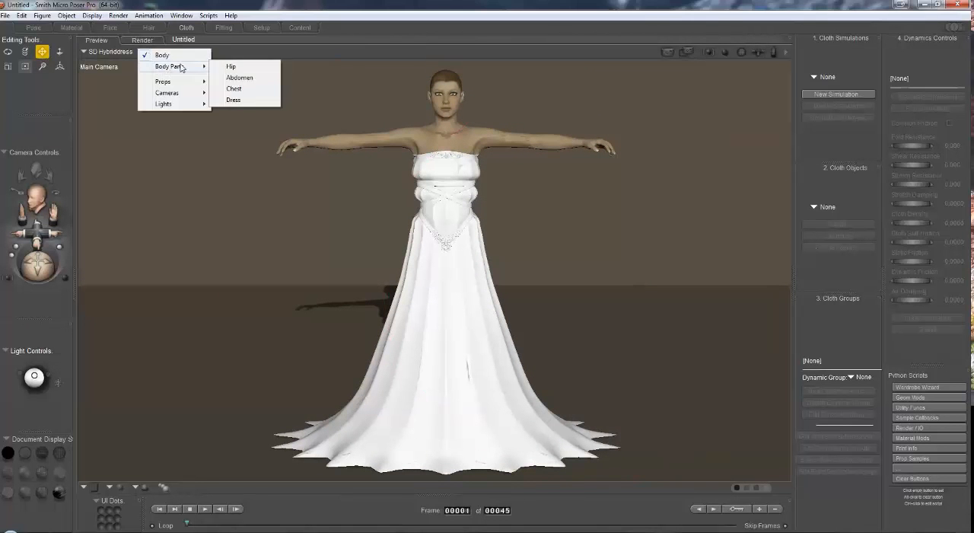
left_click(236, 99)
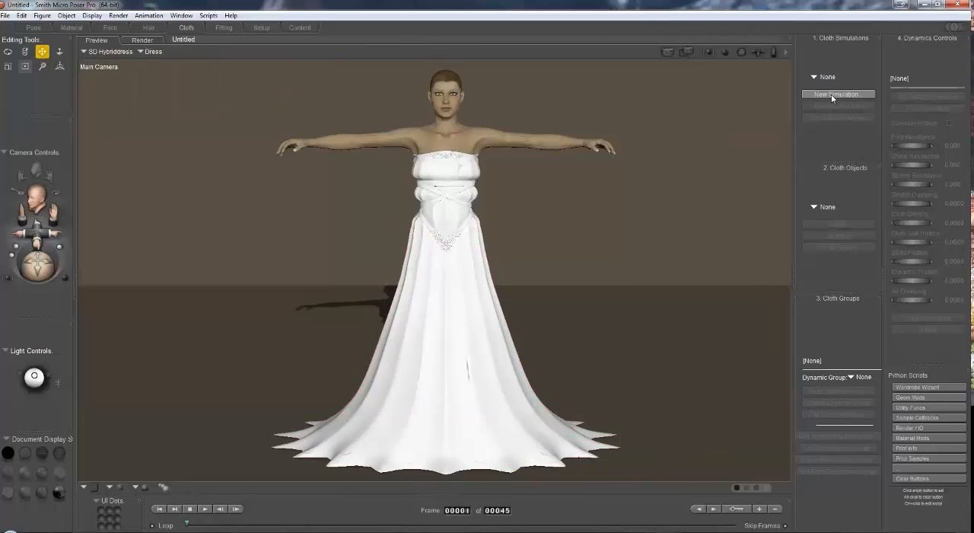
Step: Create a new cloth simulation named Dress
left_click(863, 94)
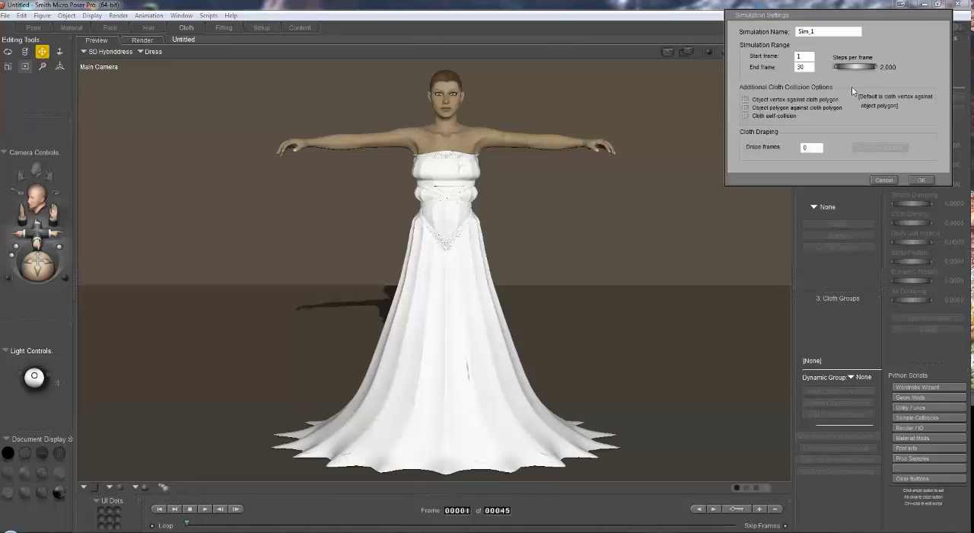
left_click_drag(811, 31, 791, 31)
type("Dress")
key("Return")
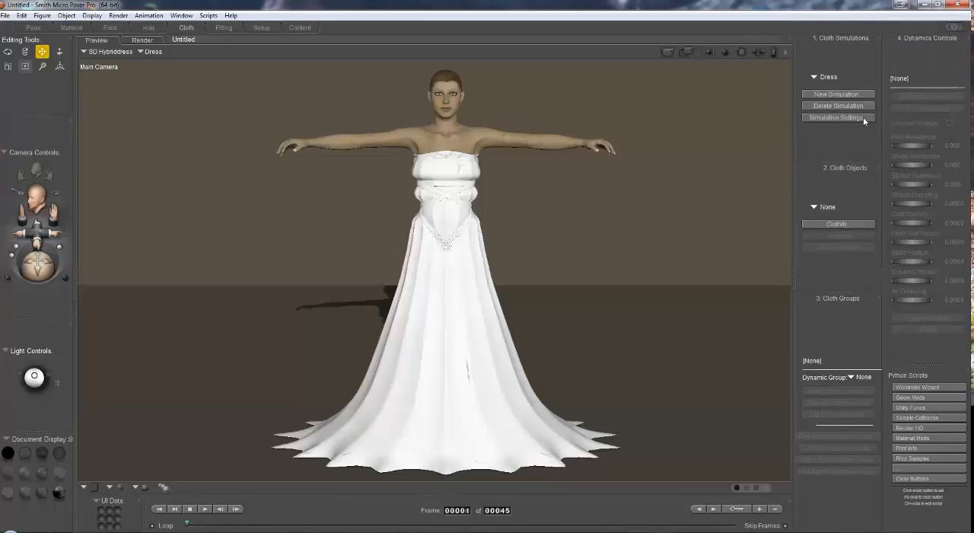
Step: Extend the Dress simulation's end frame to the animation's last frame and enable cloth self-collision
left_click(838, 117)
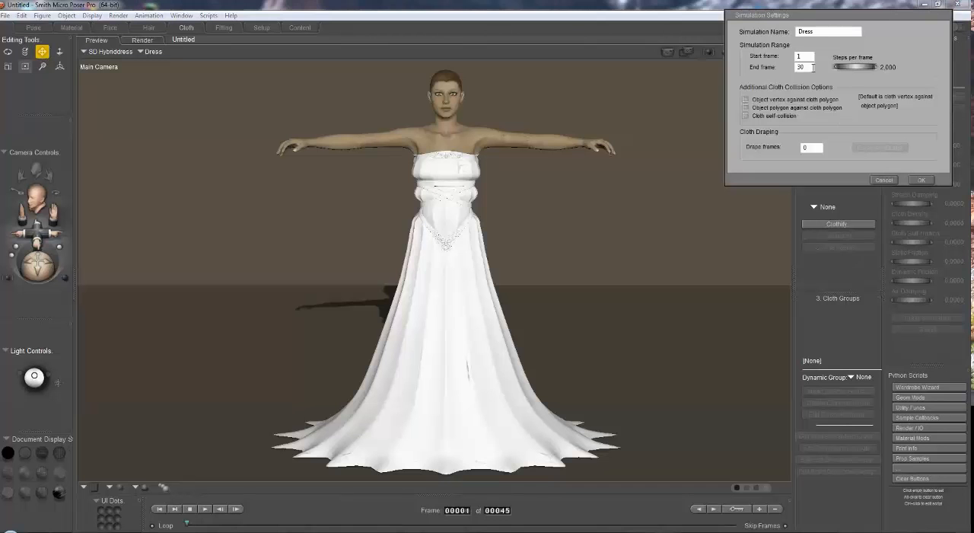
left_click_drag(811, 67, 776, 69)
type("45")
left_click(746, 116)
left_click(924, 180)
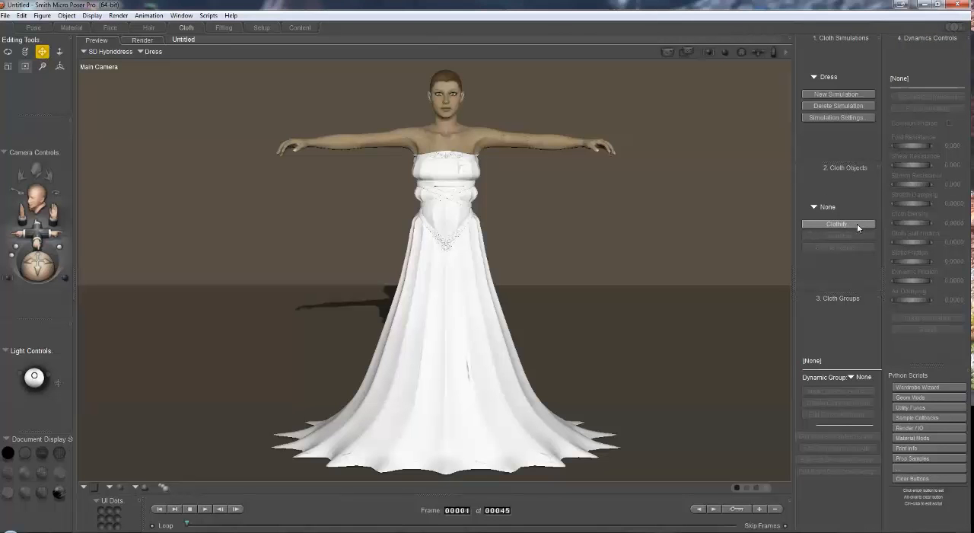
Step: Clothify the Dress body part of the SD Hybriddress figure
left_click(858, 223)
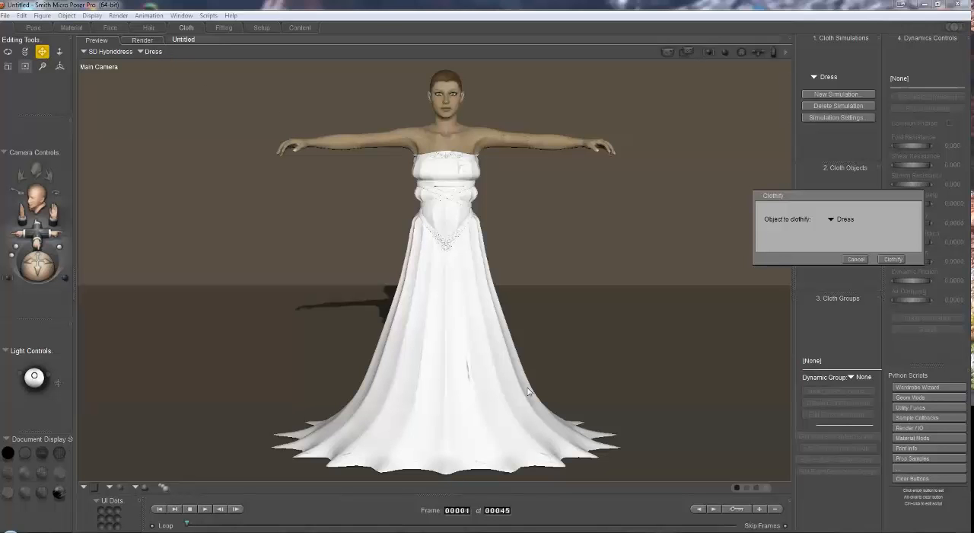
left_click(846, 220)
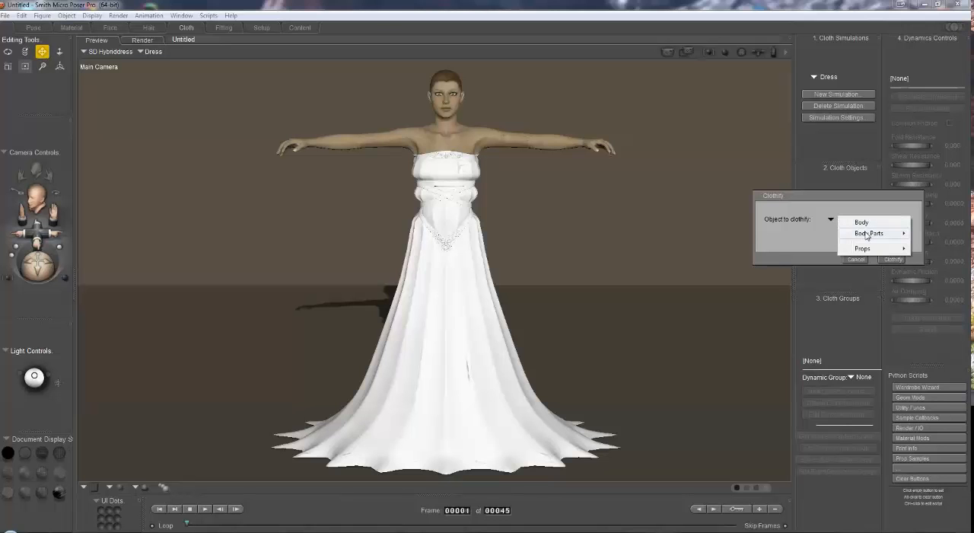
mouse_move(866, 235)
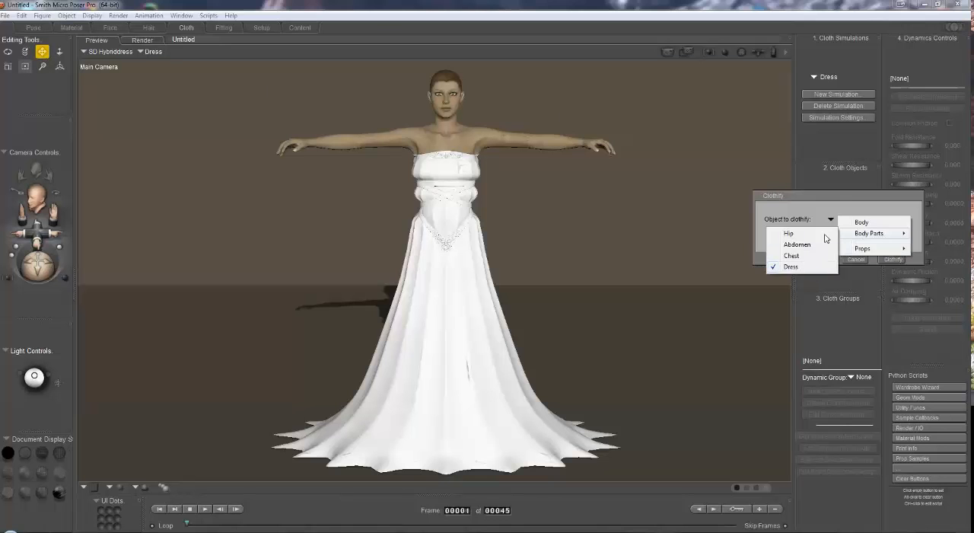
left_click(791, 267)
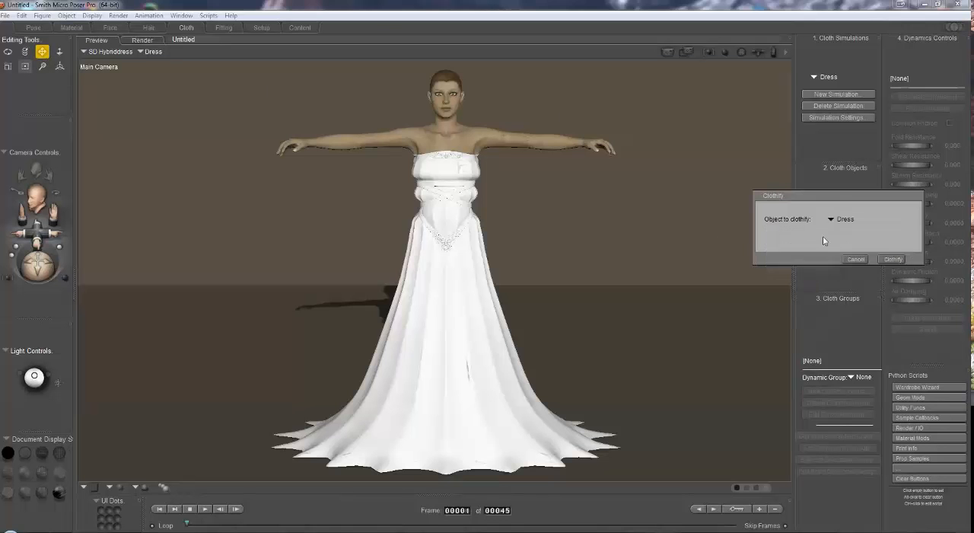
left_click(892, 258)
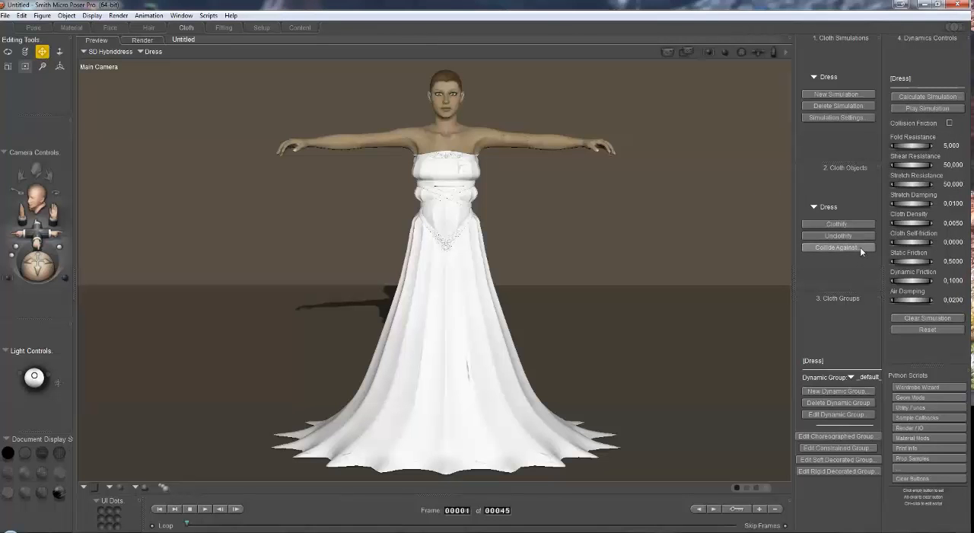
Step: Set the ground and the Victoria4 figure as collision objects for the clothified Dress
left_click(862, 247)
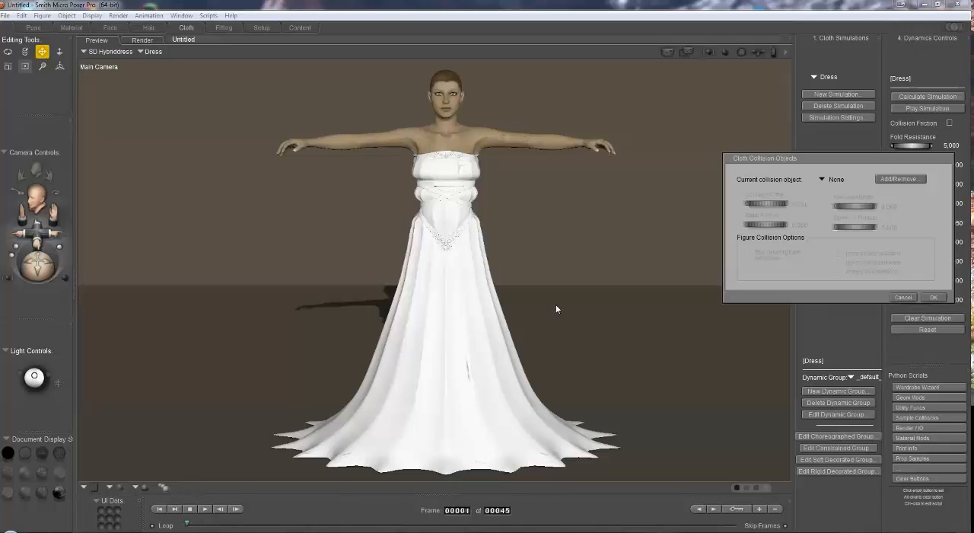
left_click(898, 179)
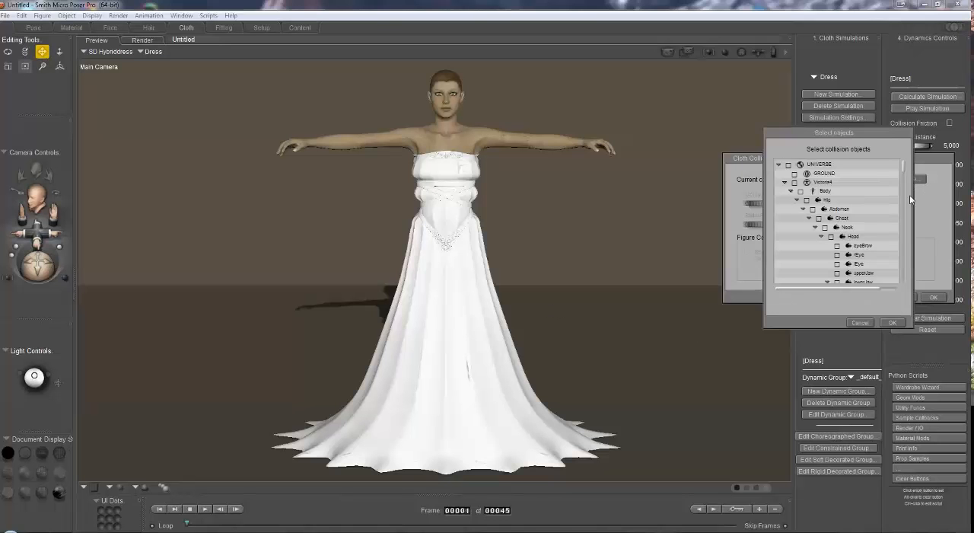
left_click(794, 175)
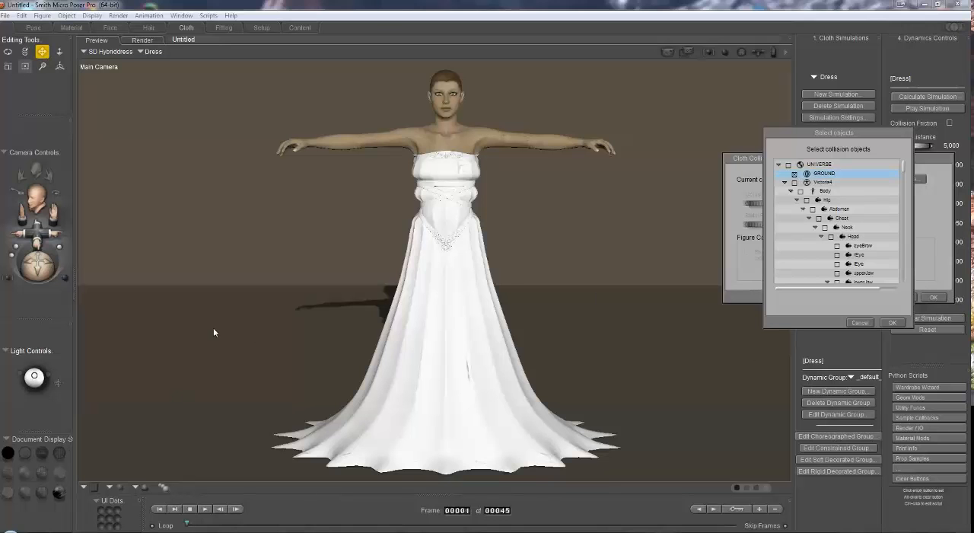
left_click(795, 184)
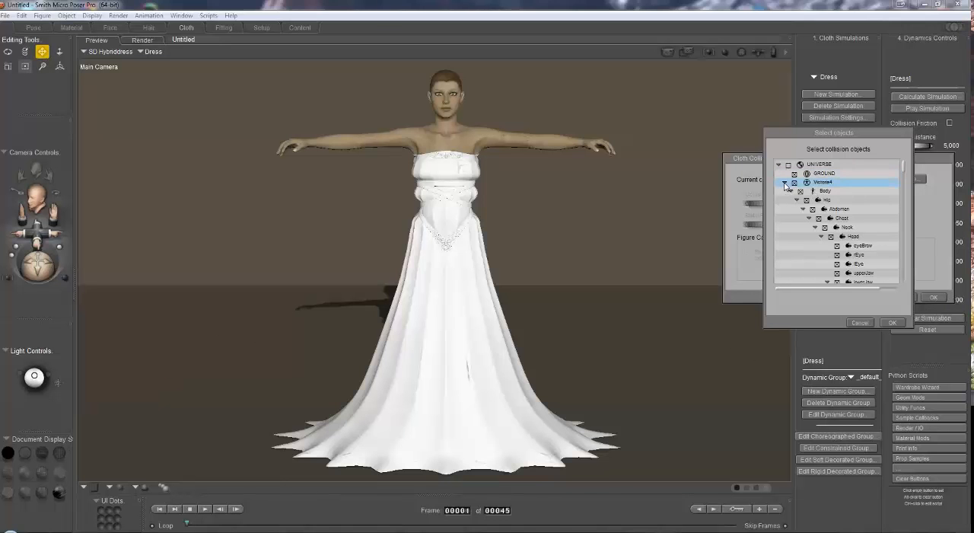
left_click(785, 185)
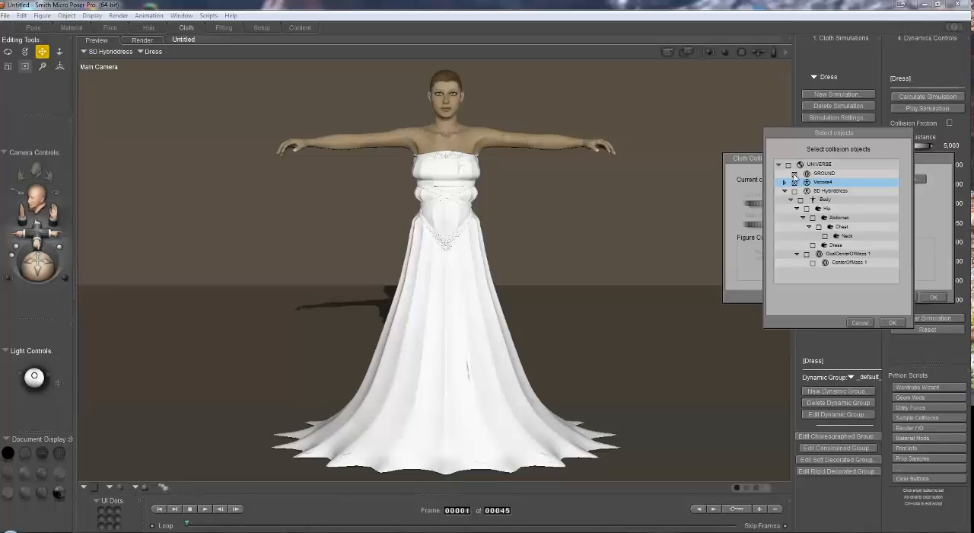
left_click(891, 323)
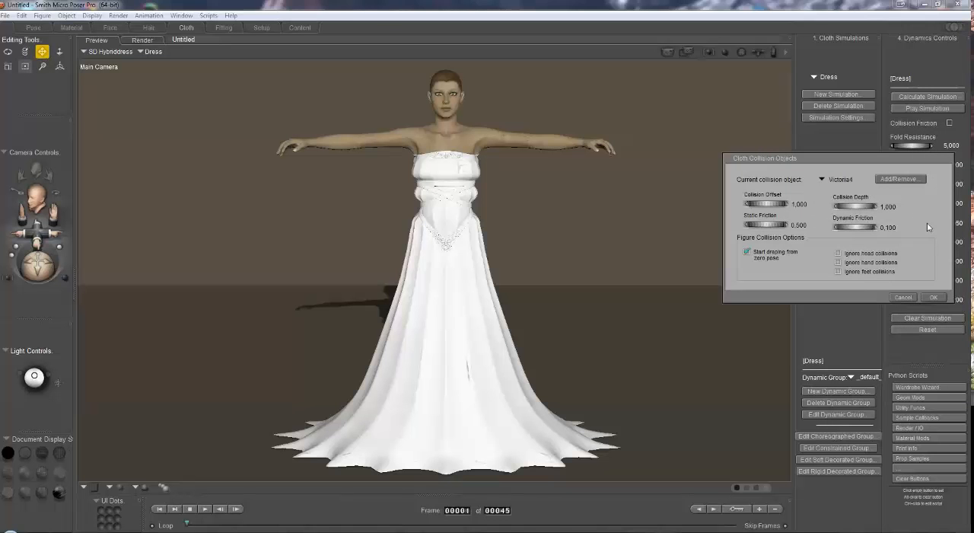
Step: Set the collision offset for Victoria4 to 0 and ignore head collisions
left_click(803, 207)
type("0.5")
key("Return")
left_click(838, 253)
left_click(933, 297)
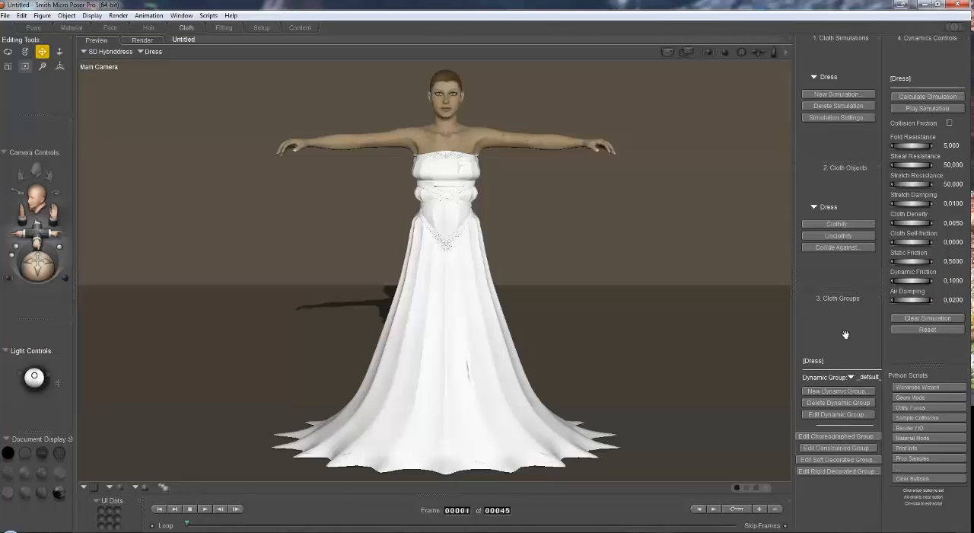
Step: Calculate the Dress simulation and check the draping at the last frame from several angles, ending back at frame 1
left_click(935, 97)
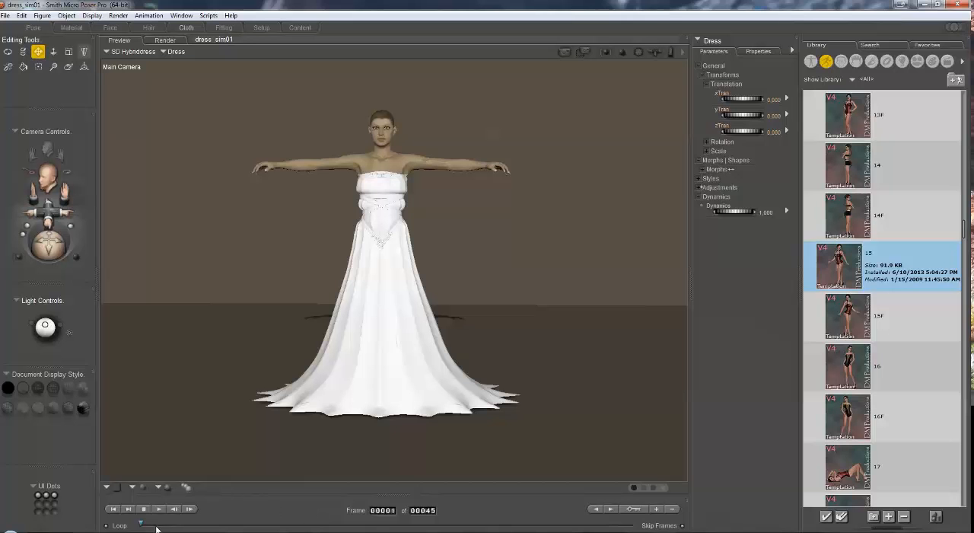
left_click_drag(141, 525, 645, 527)
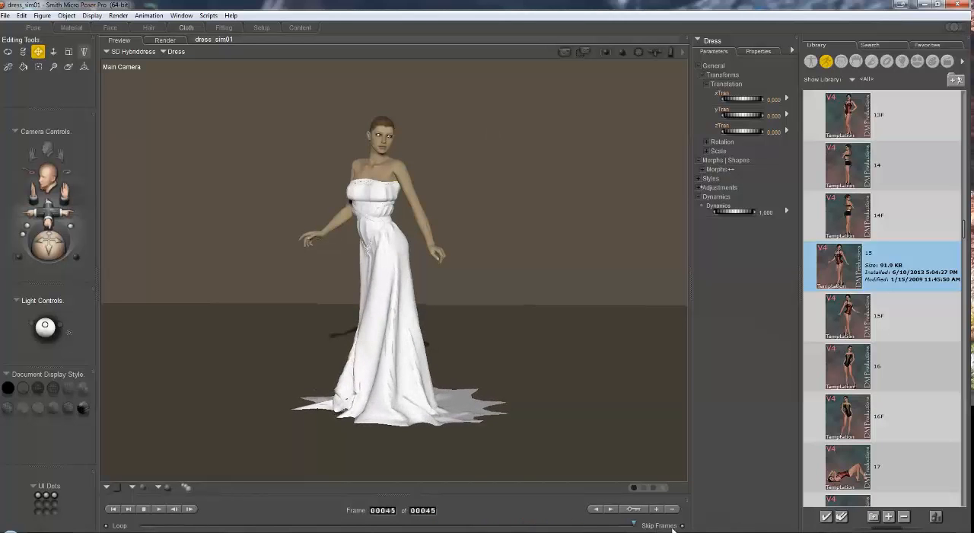
left_click_drag(53, 252, 0, 252)
left_click_drag(48, 246, 88, 240)
left_click_drag(635, 525, 140, 524)
Step: Select the Body of SD Hybriddress and set its Folds gravity style to about 0.36
left_click(171, 52)
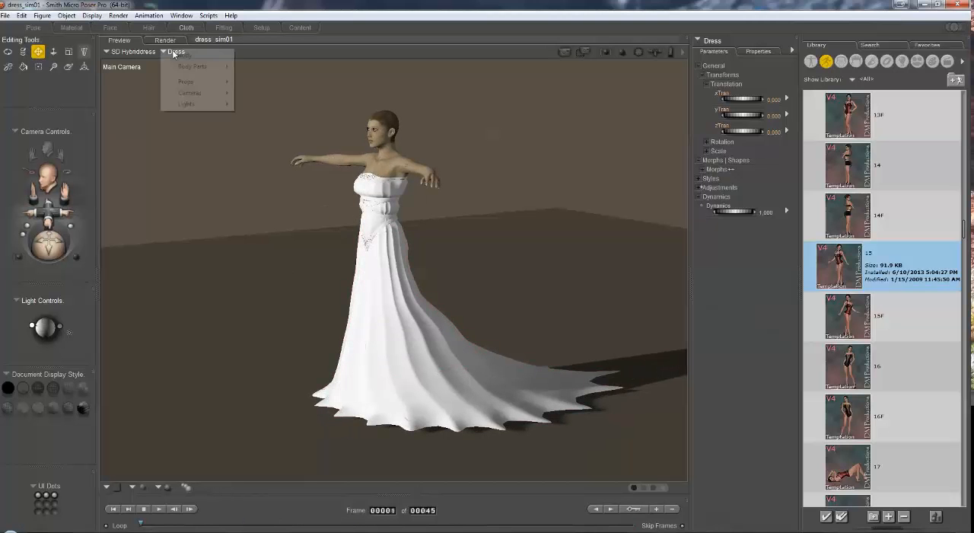
left_click(182, 56)
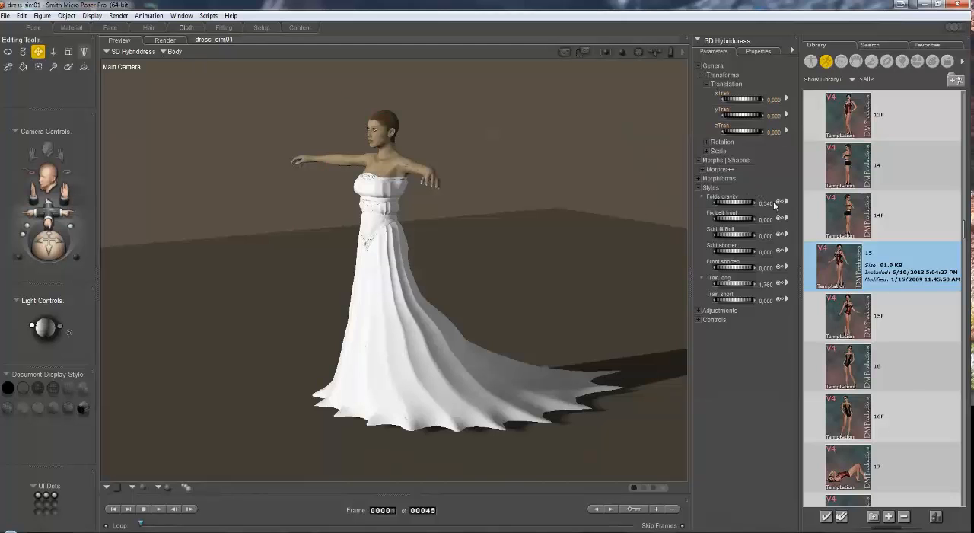
left_click_drag(750, 203, 773, 205)
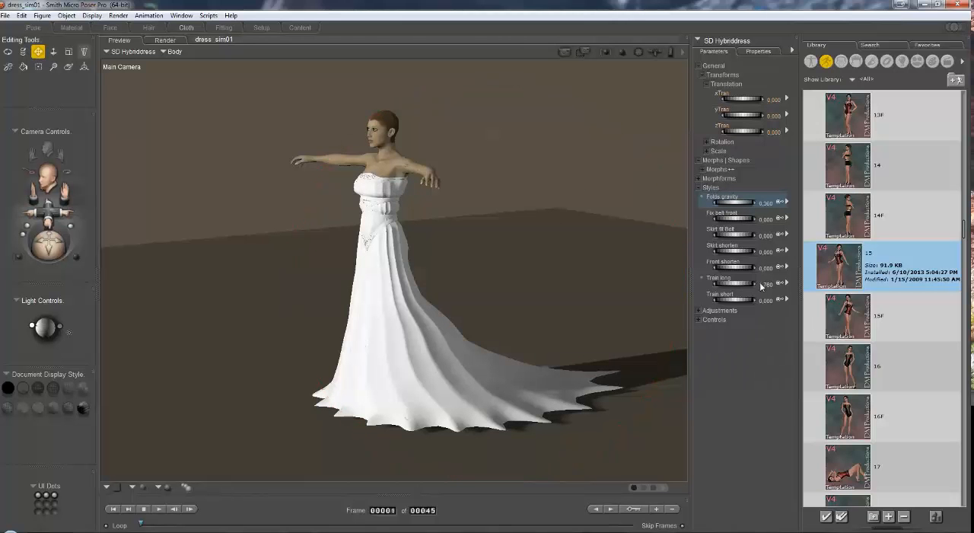
Step: Set the Train long style of SD Hybriddress to 1.4
left_click_drag(55, 249, 160, 253)
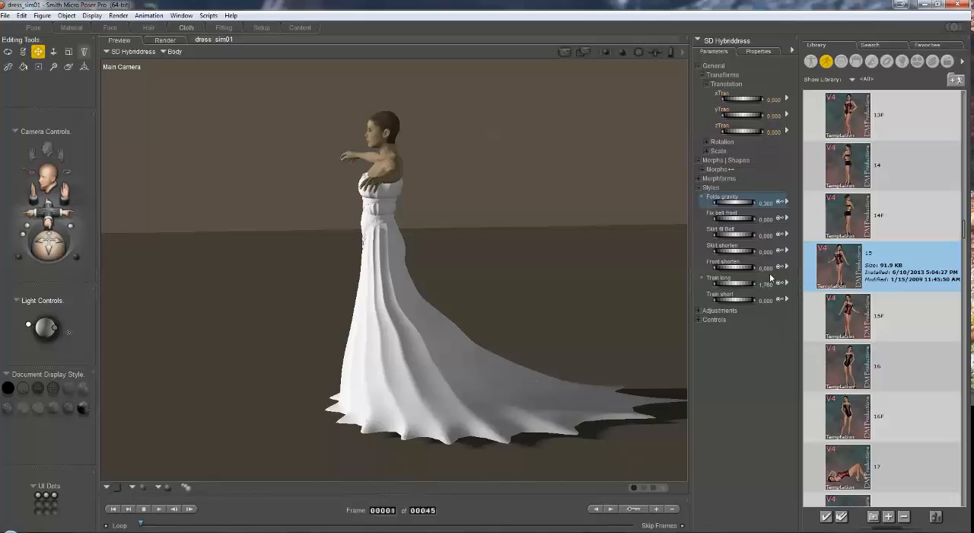
mouse_move(747, 283)
left_mouse_down()
mouse_move(730, 283)
mouse_move(745, 282)
left_mouse_up()
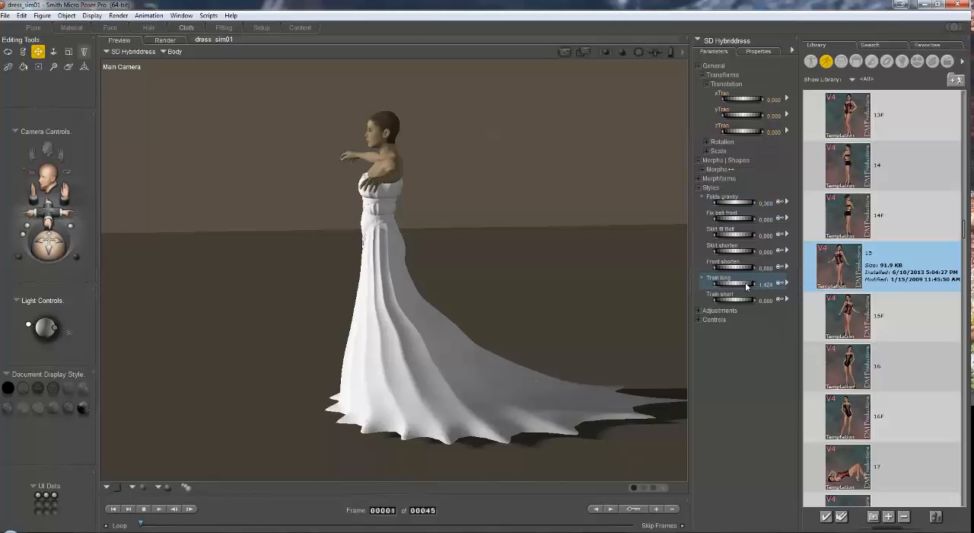
left_click(767, 284)
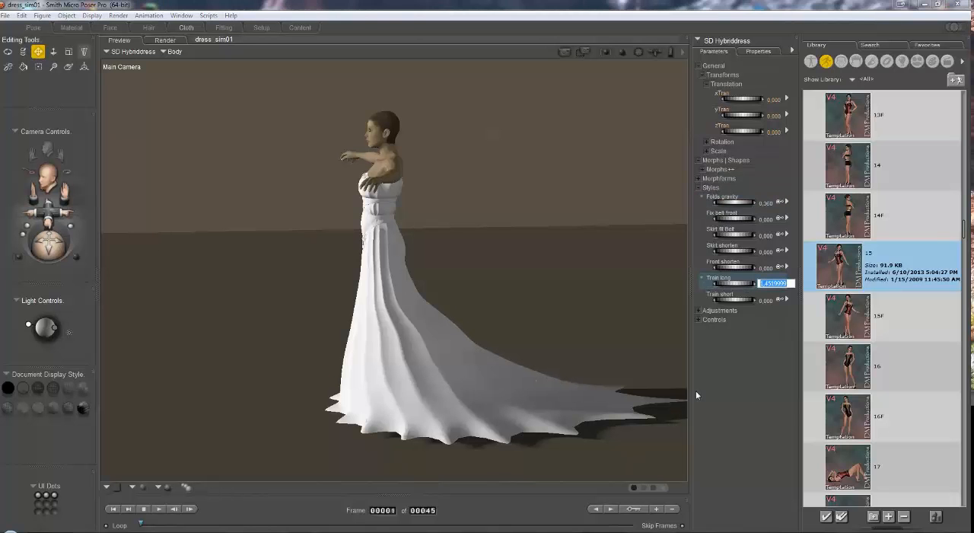
type("1.4")
key("Return")
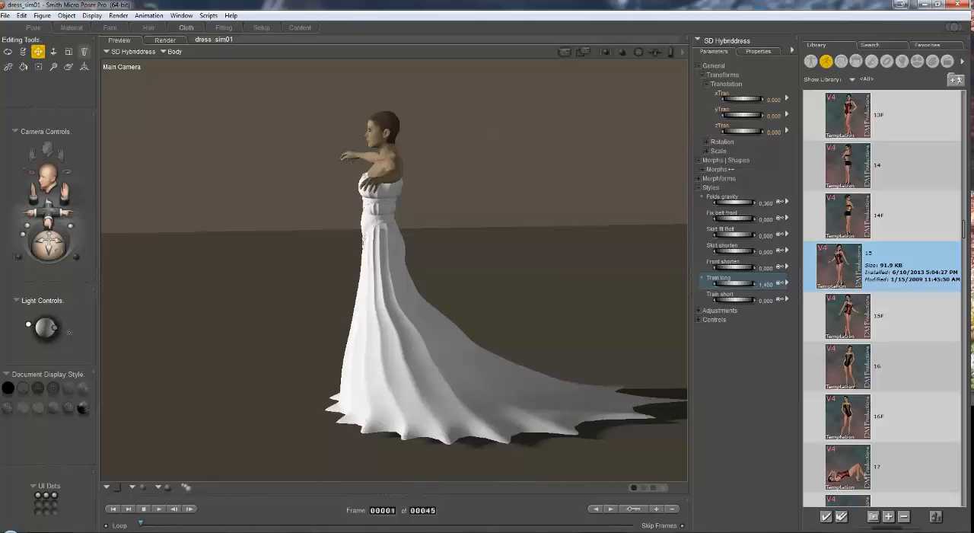
Step: Examine the draped dress at the animation's last frame, then return to frame 1
left_click_drag(55, 246, 172, 285)
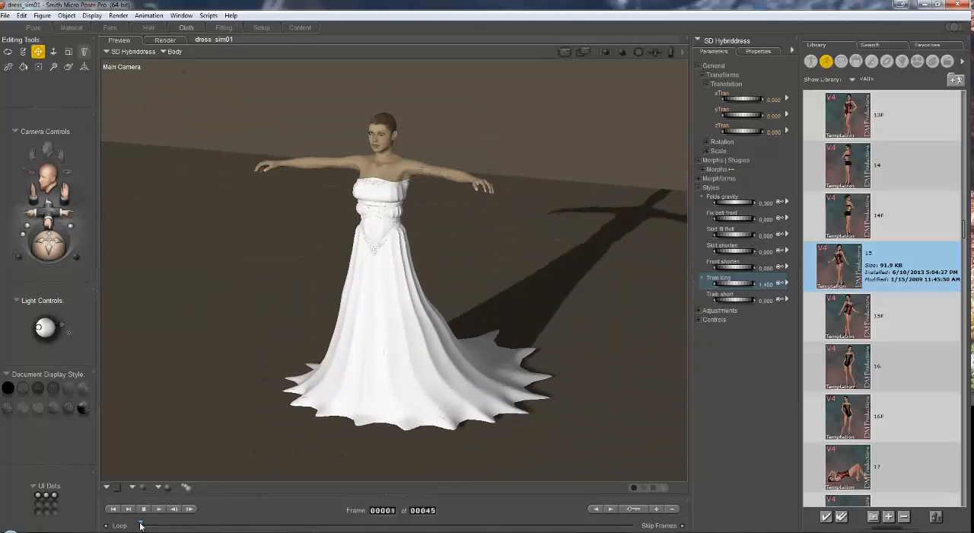
left_click_drag(142, 525, 707, 521)
mouse_move(55, 244)
left_mouse_down()
mouse_move(3, 247)
mouse_move(61, 246)
left_mouse_up()
left_click(383, 510)
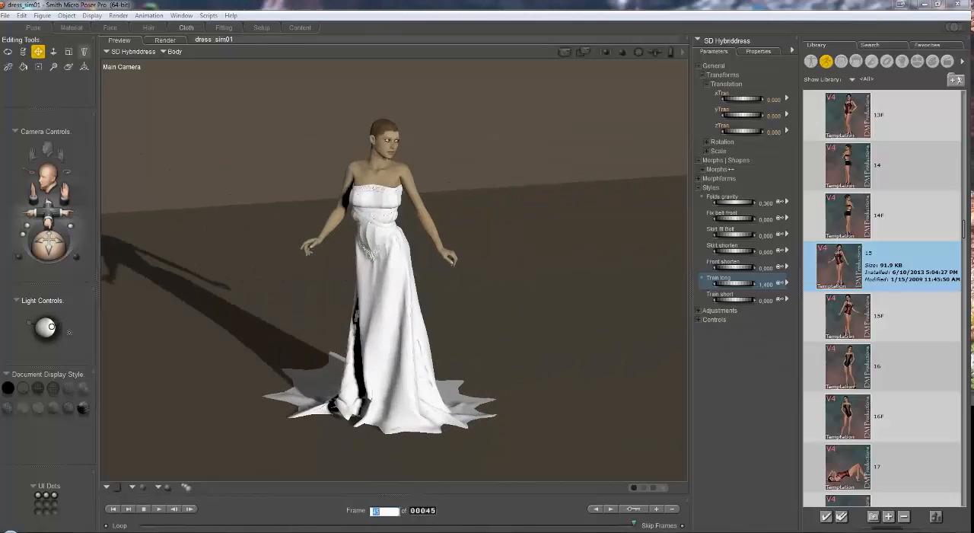
type("1")
key("Return")
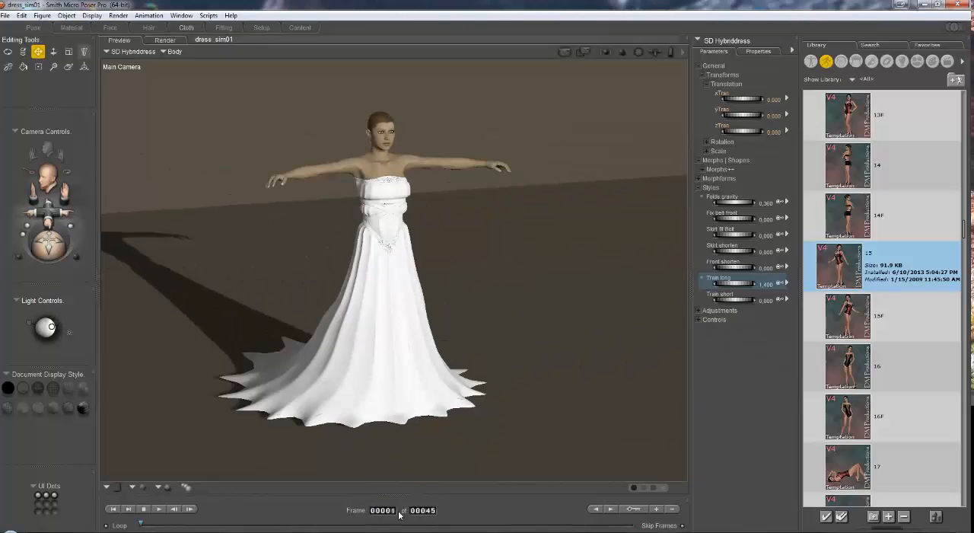
Step: Select the Victoria4 figure and set its yTranslate to 0 at frame 1
left_click_drag(50, 245, 70, 226)
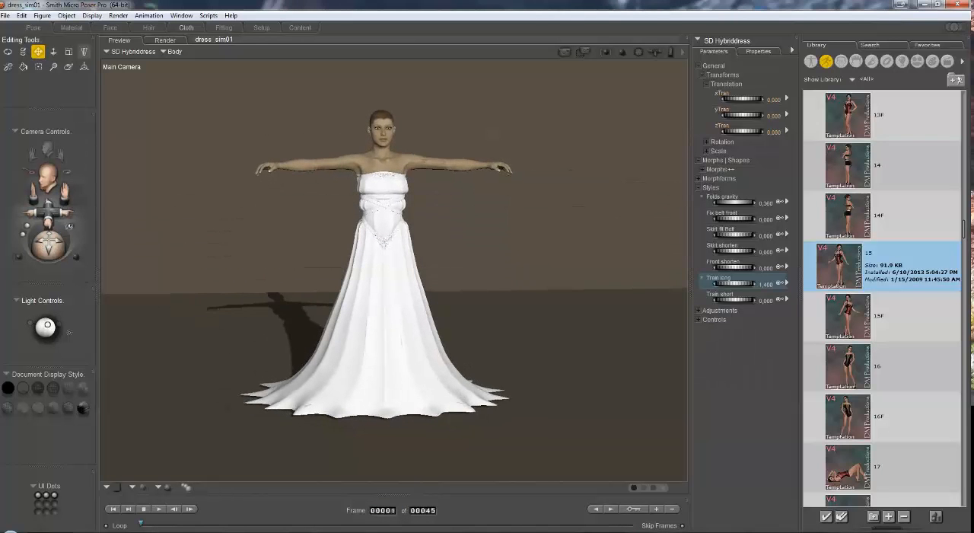
left_click_drag(66, 191, 79, 195)
left_click(137, 53)
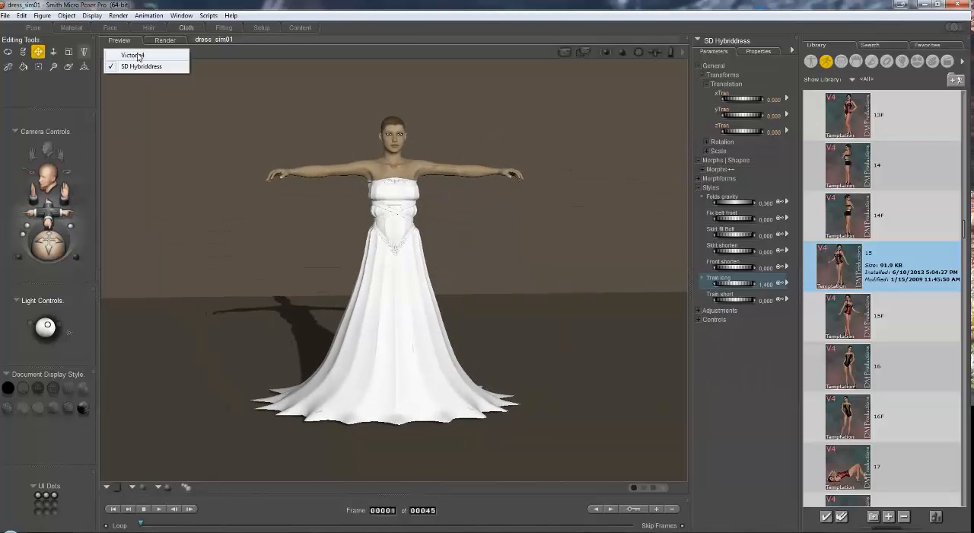
left_click(138, 56)
left_click(783, 114)
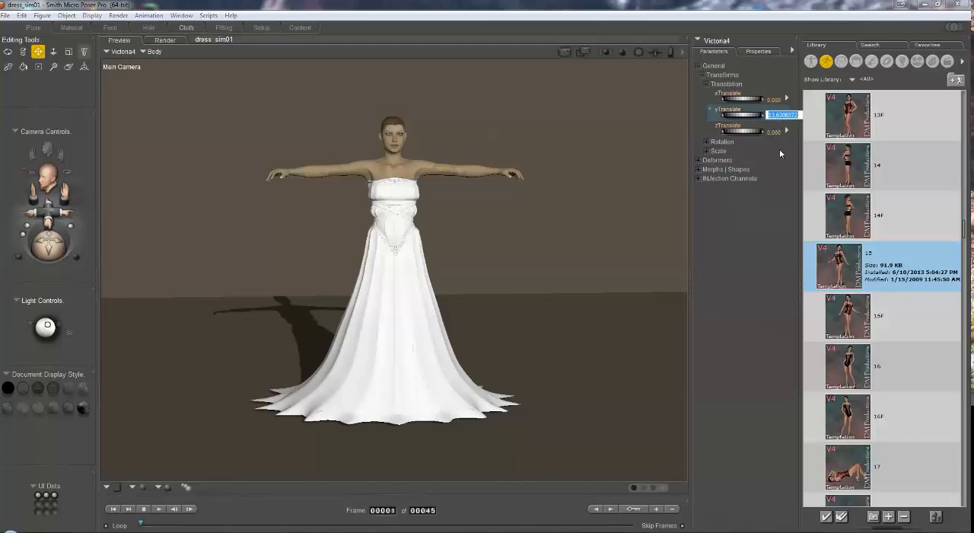
type("0")
key("Return")
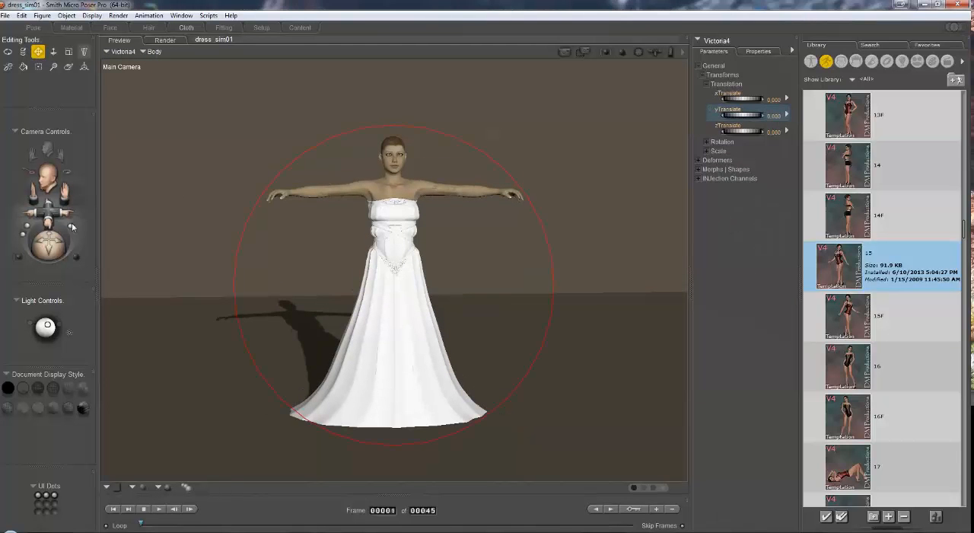
left_click_drag(48, 247, 41, 246)
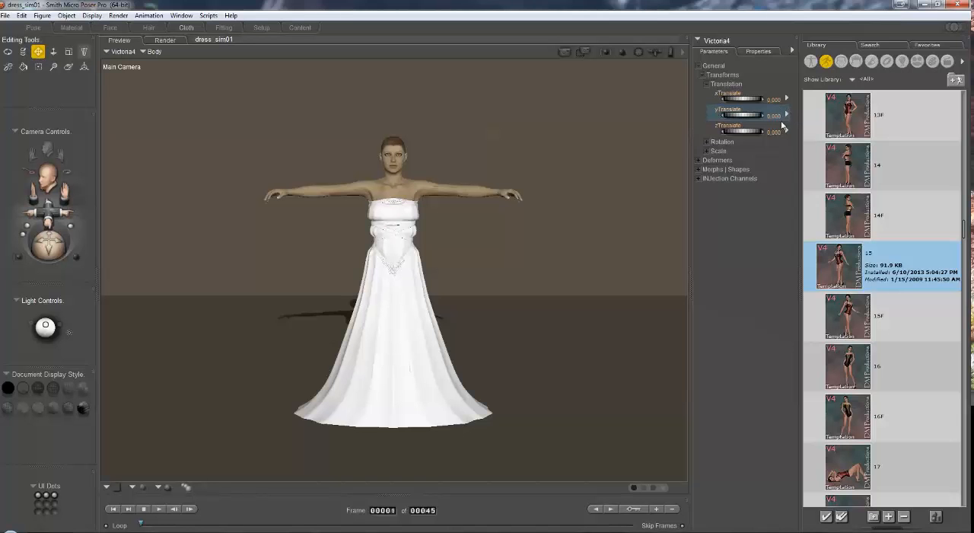
Step: Add the SD Dynsleeves prop from the AK_SF SylphDress library folder and parent it to the Body of Victoria4
left_click(886, 63)
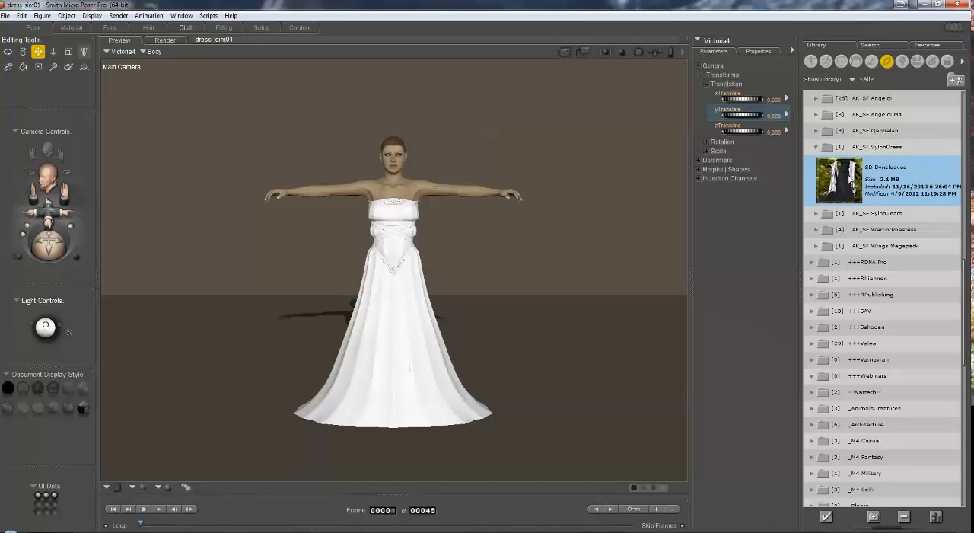
double_click(850, 180)
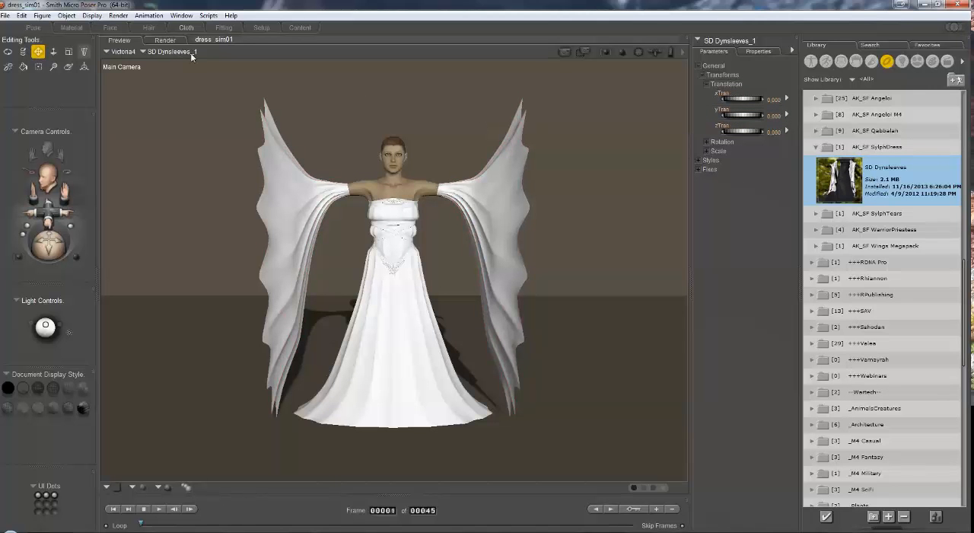
left_click(67, 16)
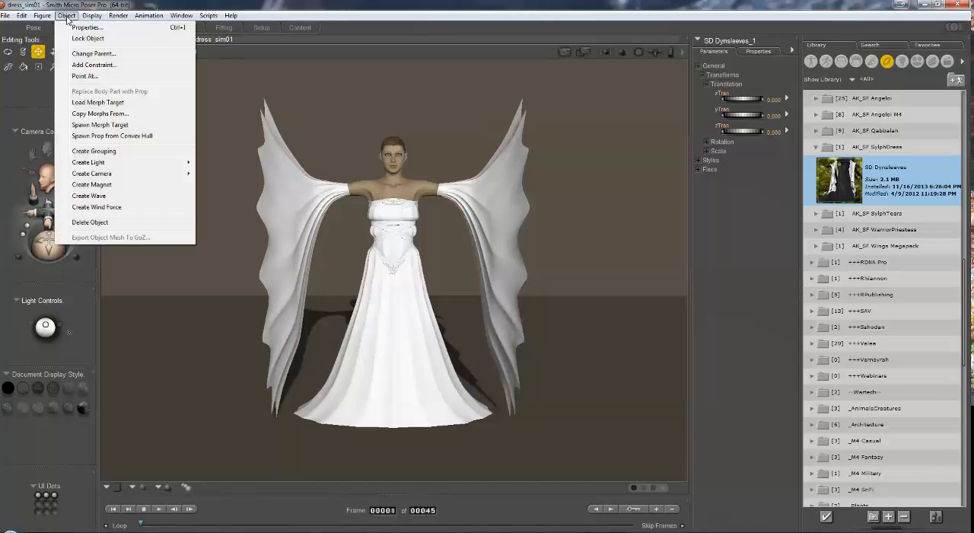
left_click(94, 55)
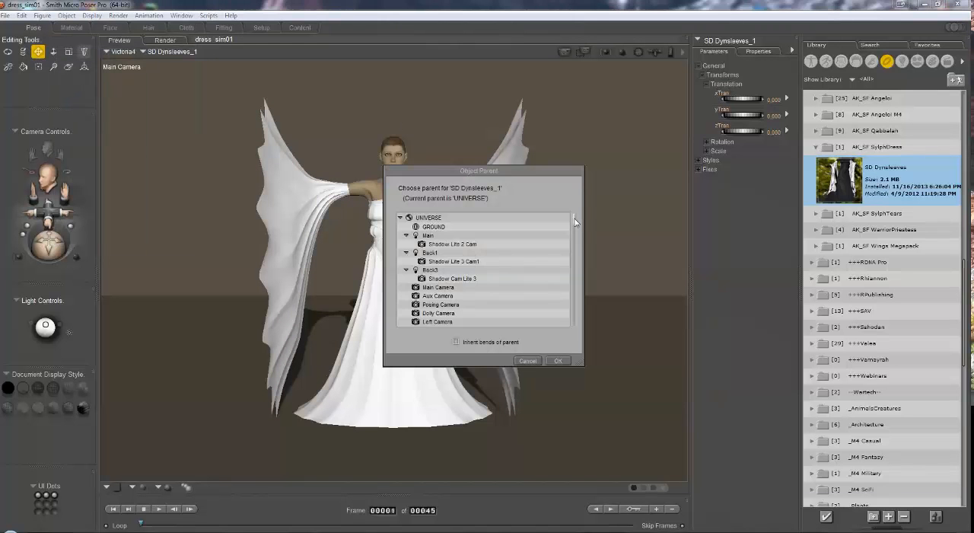
scroll(569, 239, "down", 4)
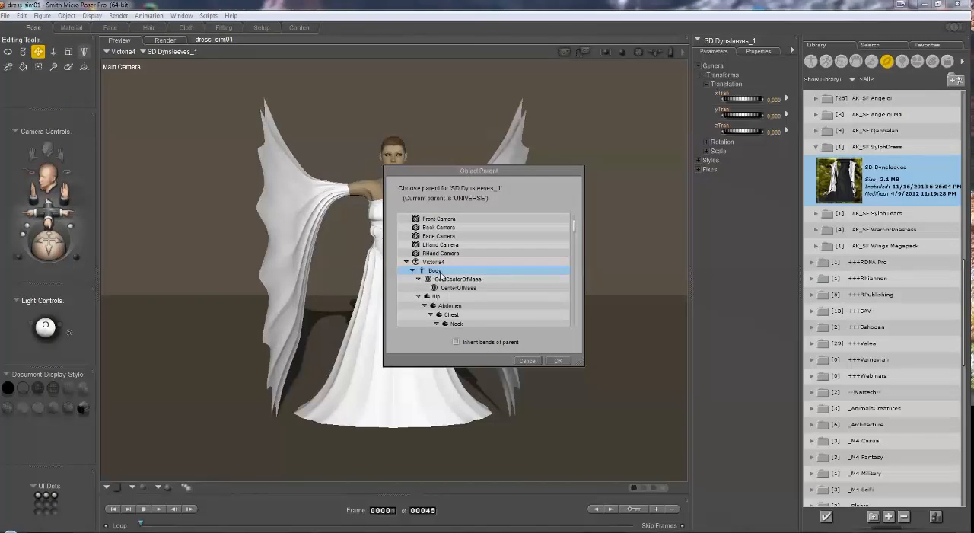
left_click(560, 361)
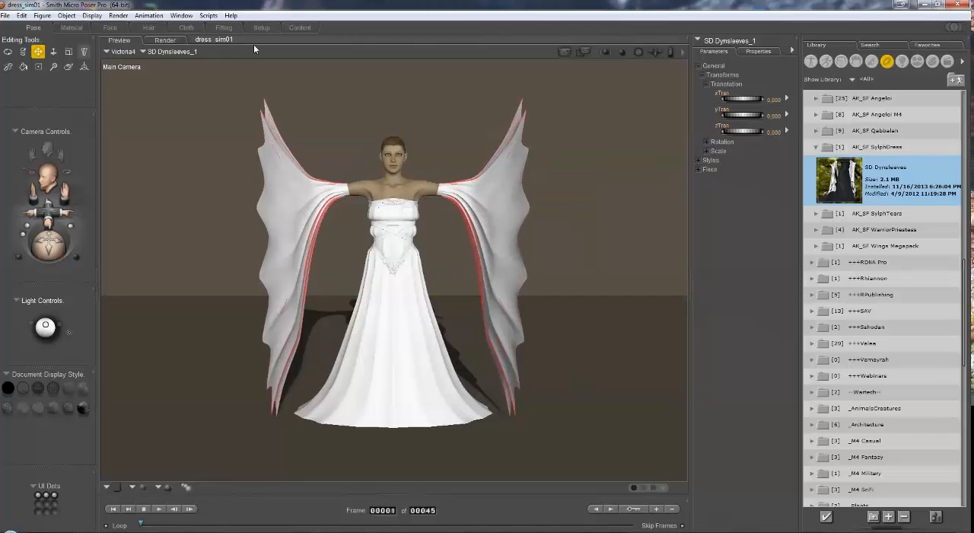
Step: Rename the existing cloth simulation in the Cloth room to Dress
left_click(187, 27)
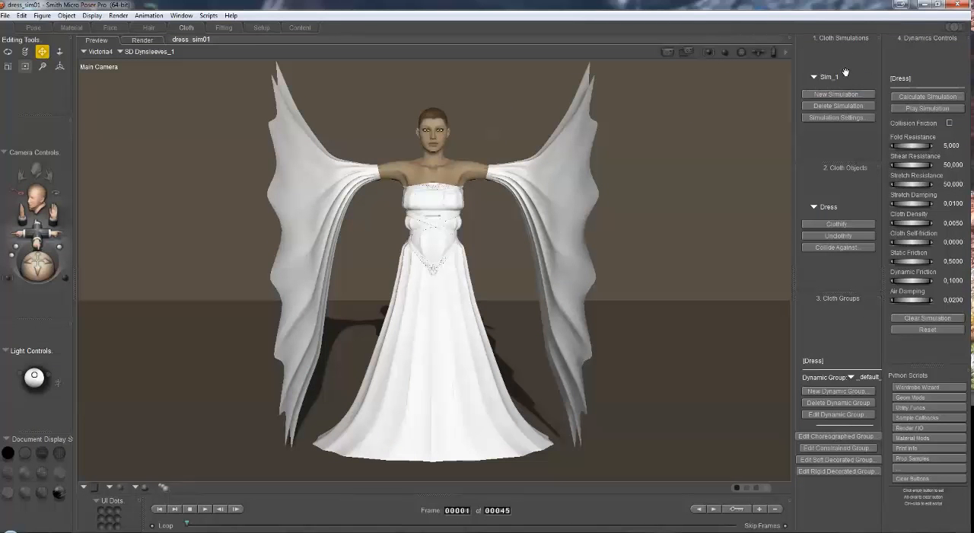
left_click(854, 117)
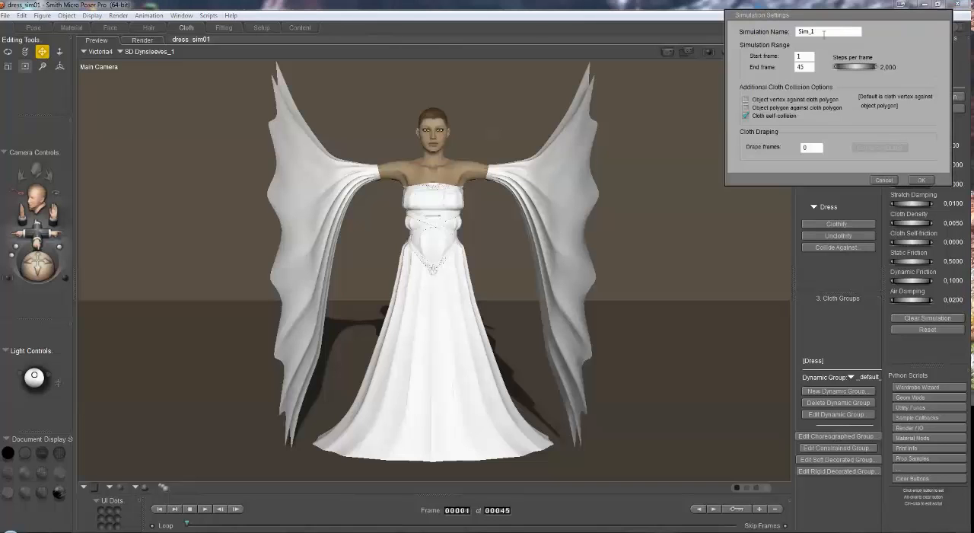
left_click_drag(824, 32, 791, 31)
type("Dress")
key("Return")
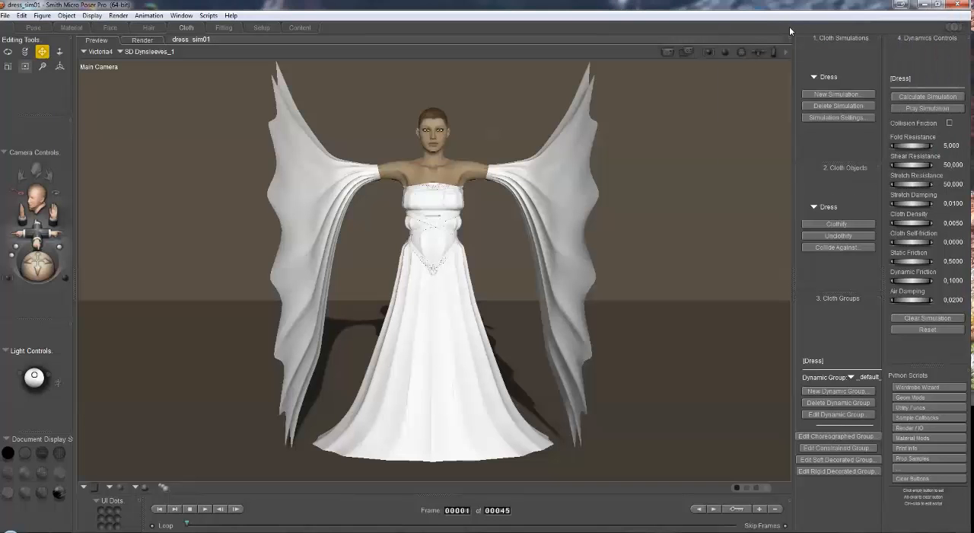
Step: Create a new cloth simulation named Sleeves, extend its end frame and enable cloth self-collision
left_click(850, 95)
double_click(813, 31)
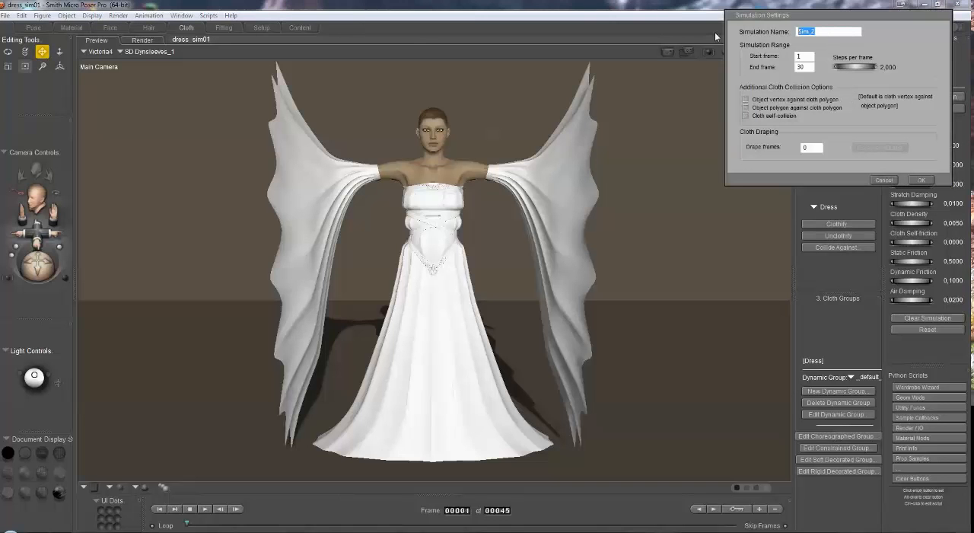
type("Sleeves")
left_click_drag(807, 69, 740, 81)
left_click(746, 116)
left_click(922, 178)
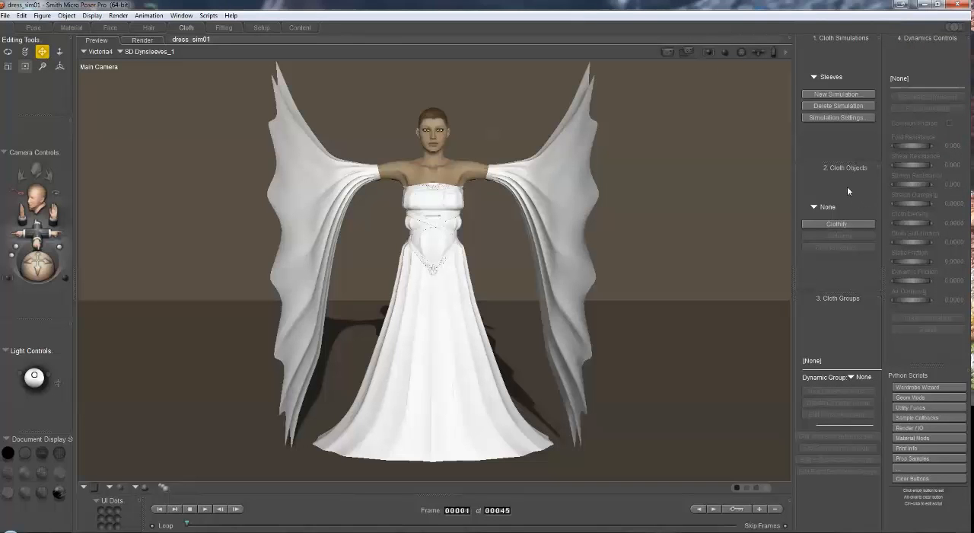
Step: Clothify SD Dynsleeves_1 and set GROUND, Victoria4 and SD Hybriddress as its collision objects
left_click(857, 224)
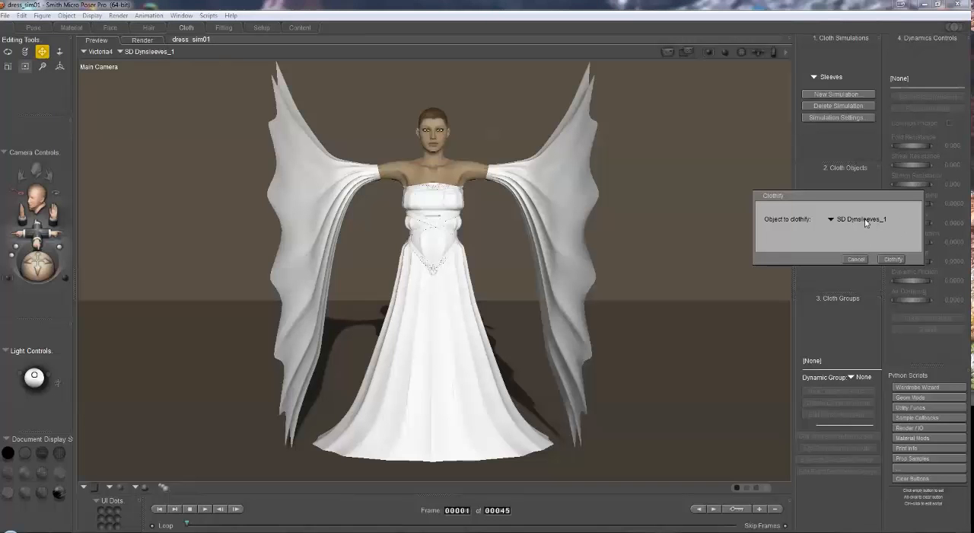
left_click(894, 258)
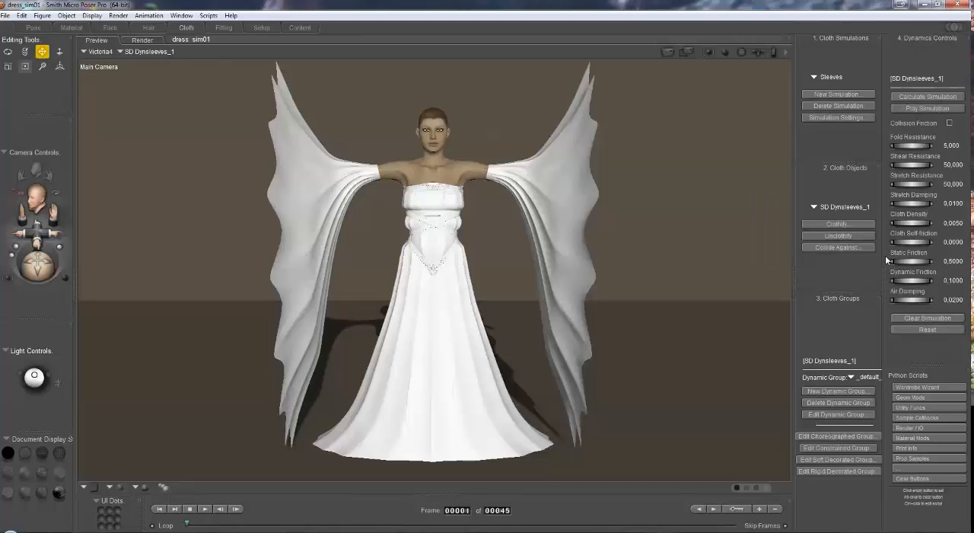
left_click(837, 242)
left_click(900, 180)
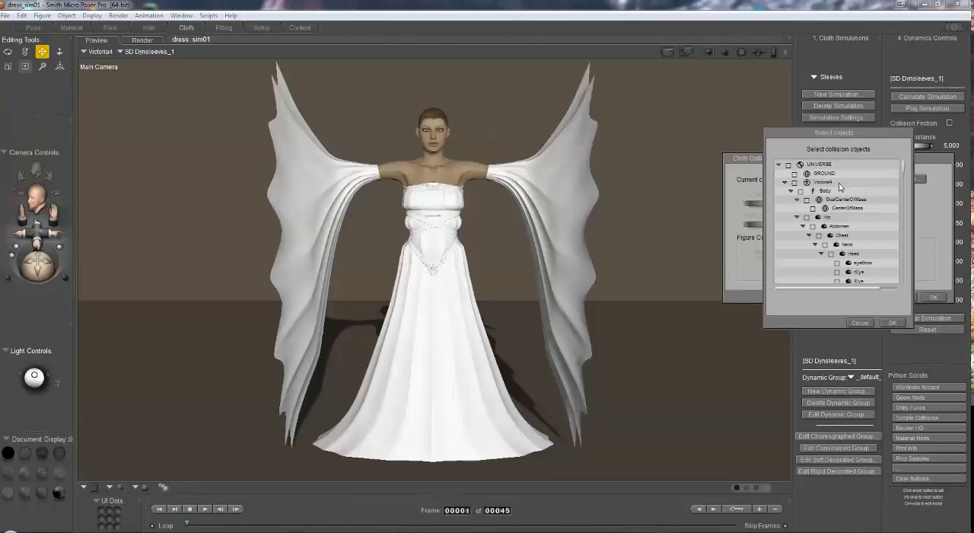
left_click(794, 174)
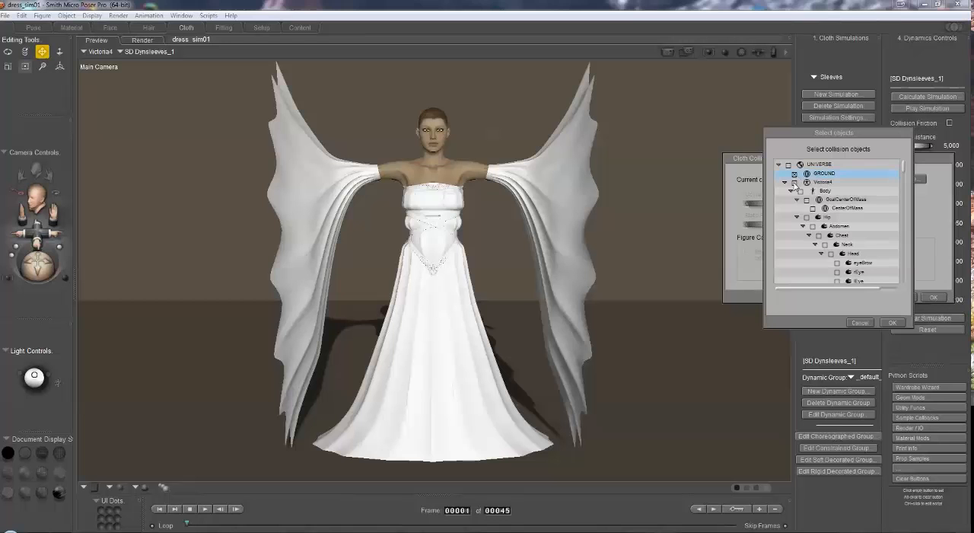
left_click(794, 183)
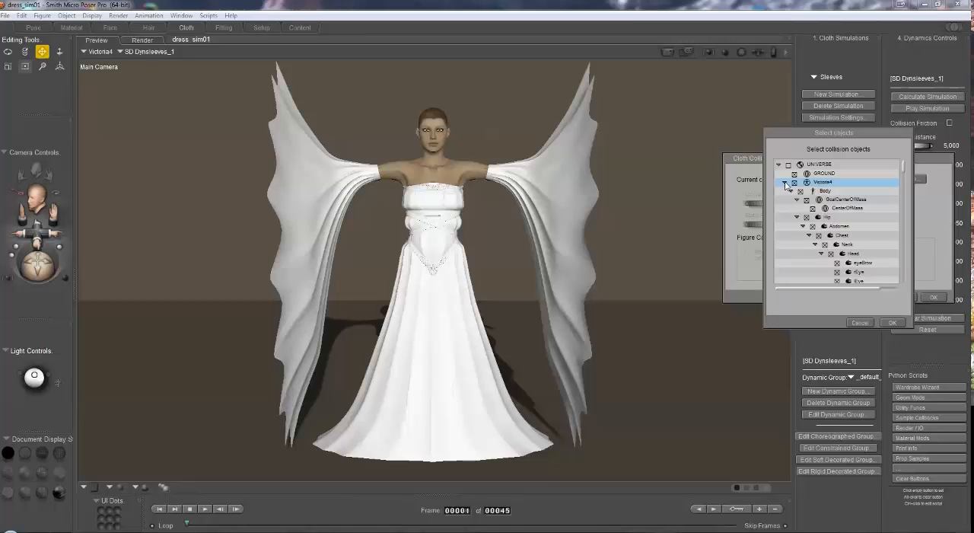
left_click(784, 183)
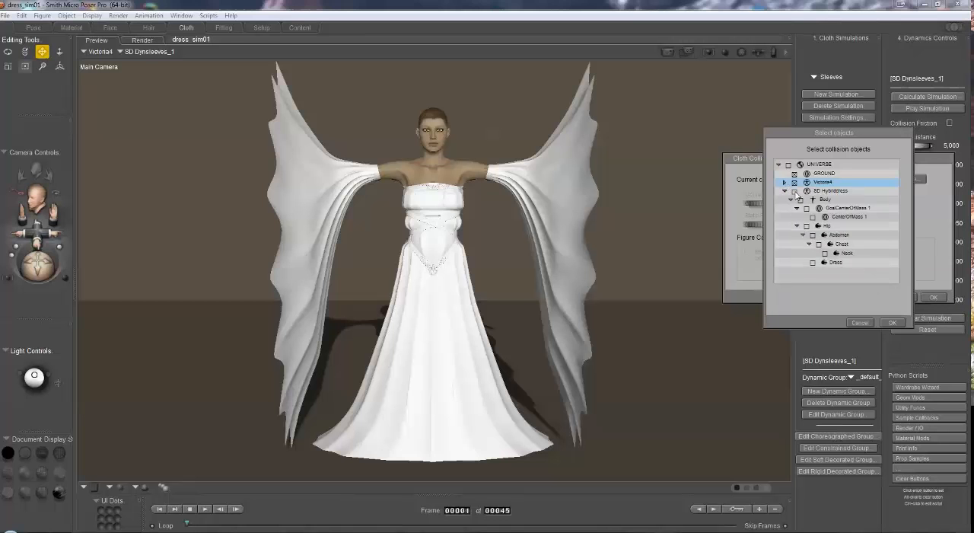
left_click(794, 191)
left_click(784, 191)
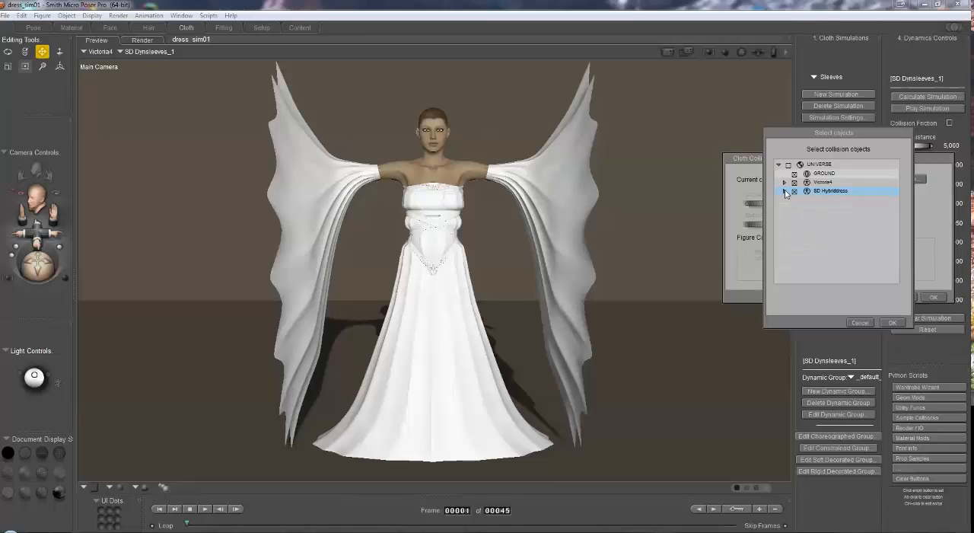
left_click(891, 322)
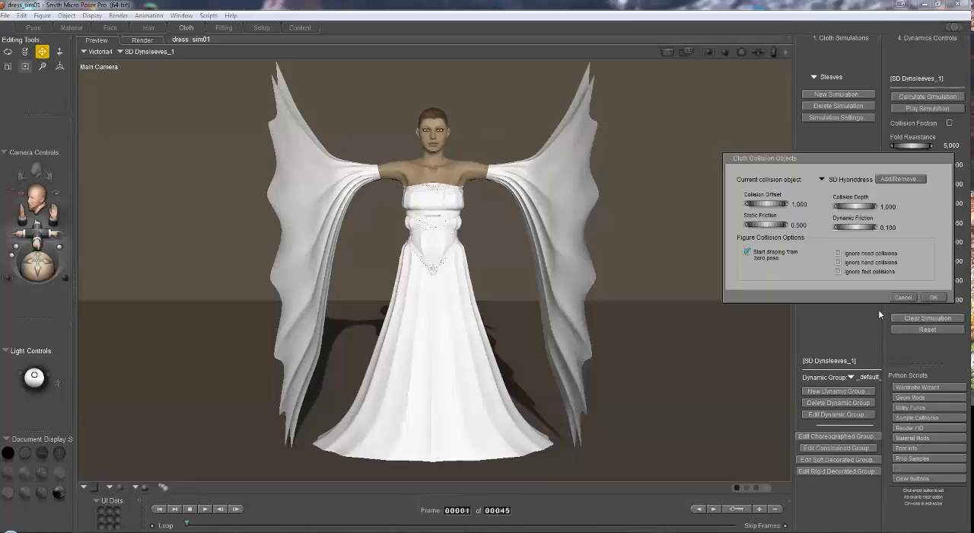
Step: Set the collision offset for SD Hybriddress to 0.5 and accept the sleeves' cloth collision settings
left_click(799, 205)
type("0.5")
key("Return")
left_click(934, 296)
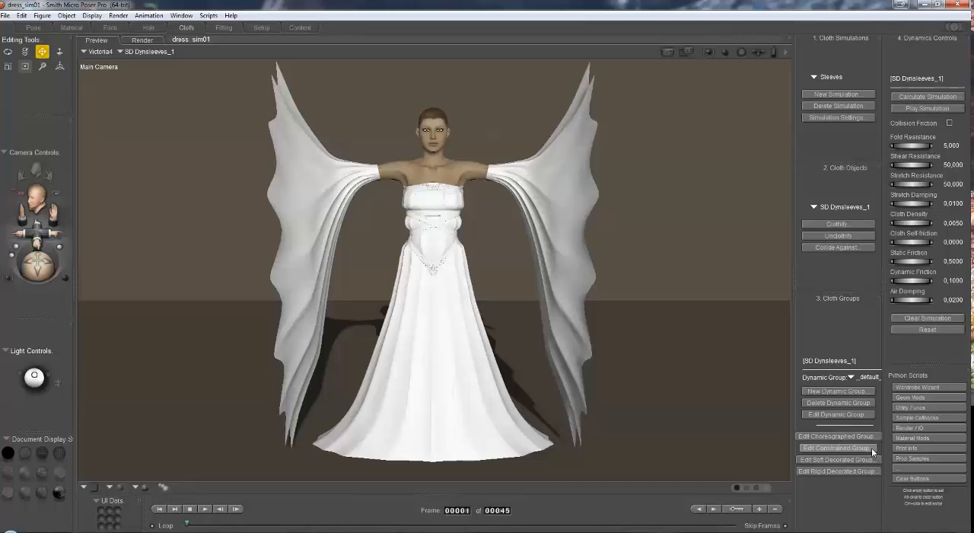
Step: Add the constrained material's vertices to the sleeves' constrained group and calculate the Sleeves simulation
left_click(849, 447)
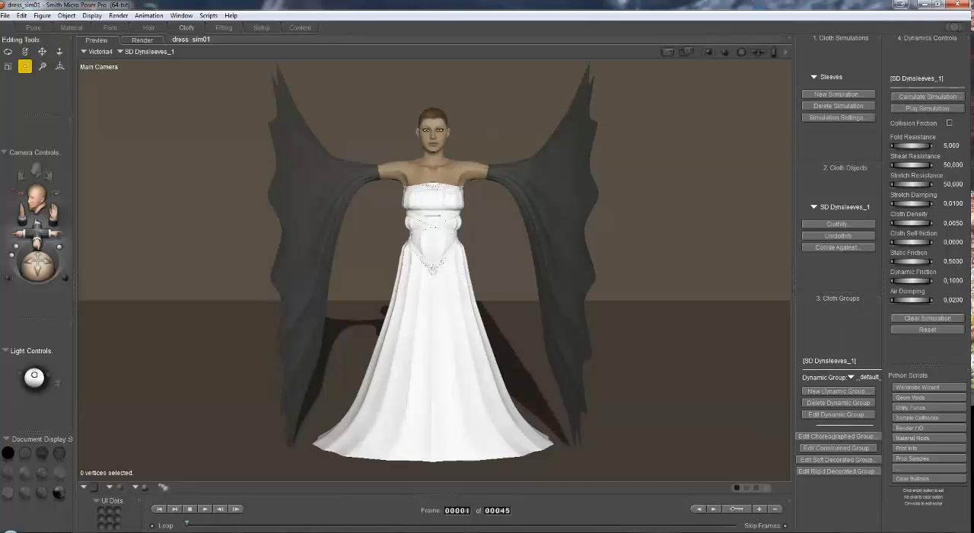
left_click_drag(165, 107, 157, 98)
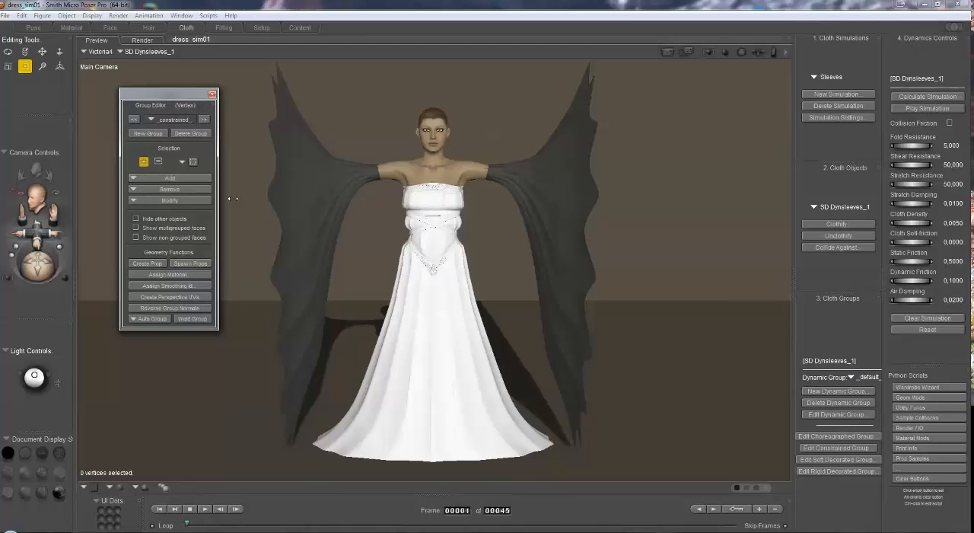
left_click(169, 177)
mouse_move(169, 207)
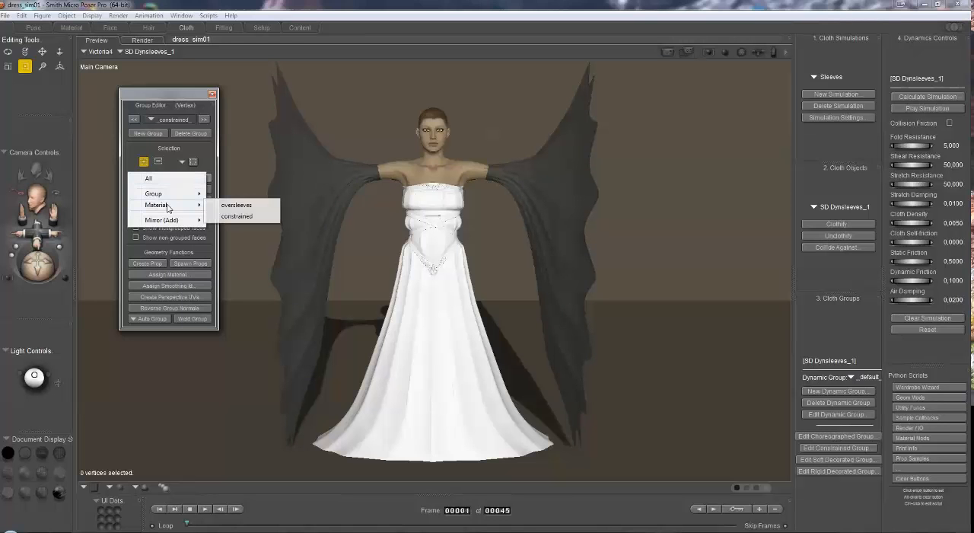
left_click(245, 219)
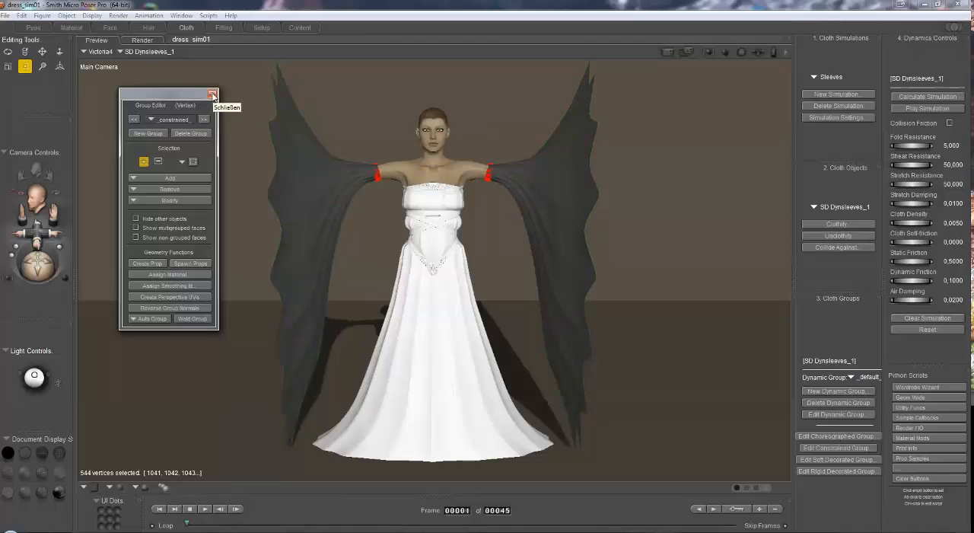
left_click(213, 94)
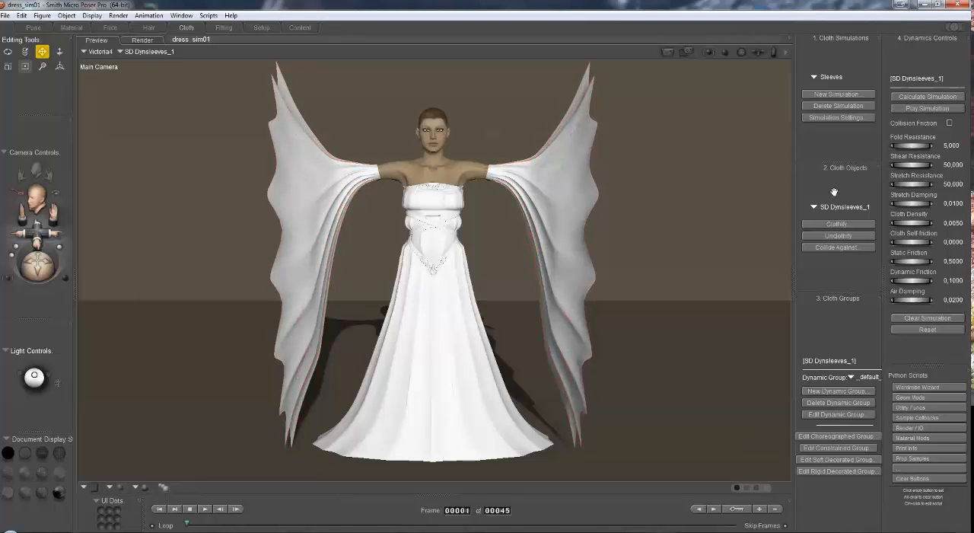
left_click(930, 99)
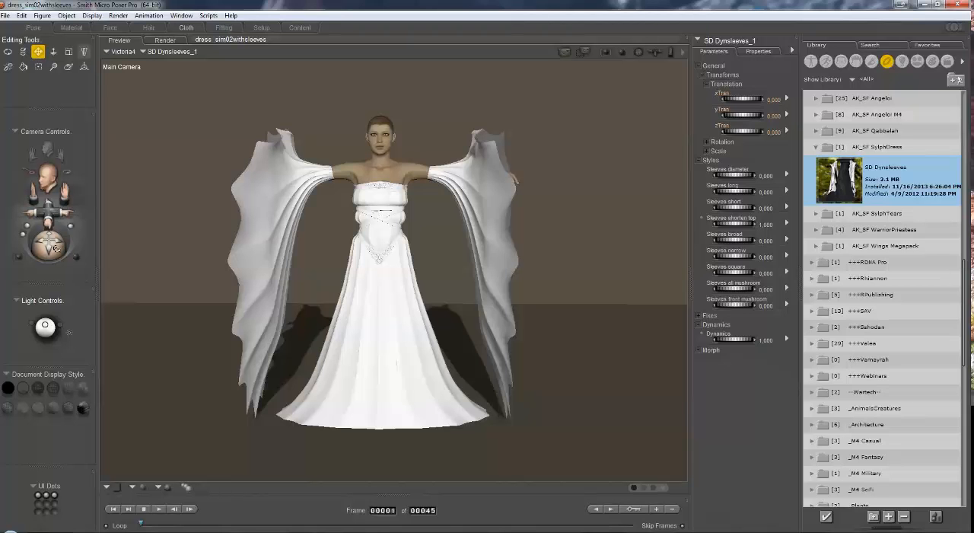
Step: Go to frame 45 and examine the draped sleeves and dress hem up close from several angles
left_click_drag(54, 247, 83, 245)
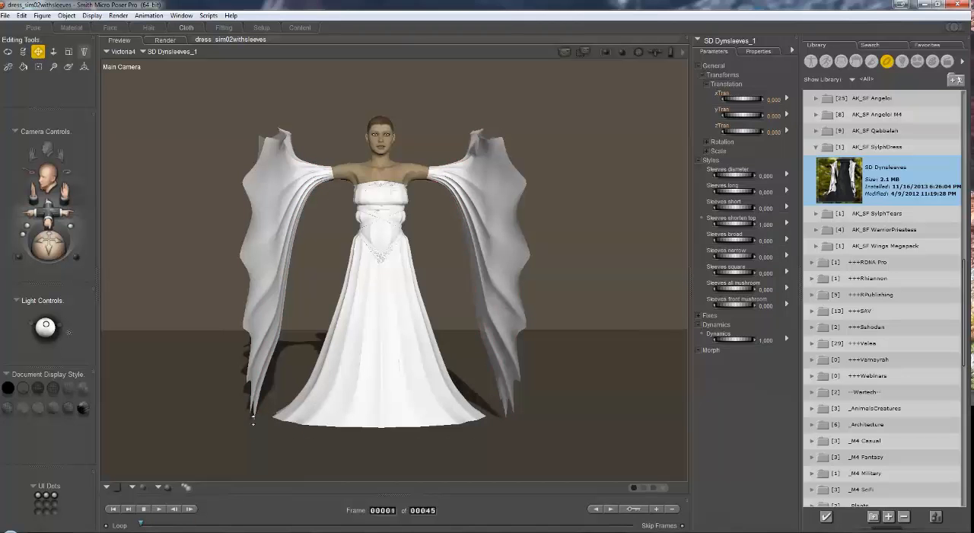
left_click_drag(142, 525, 723, 529)
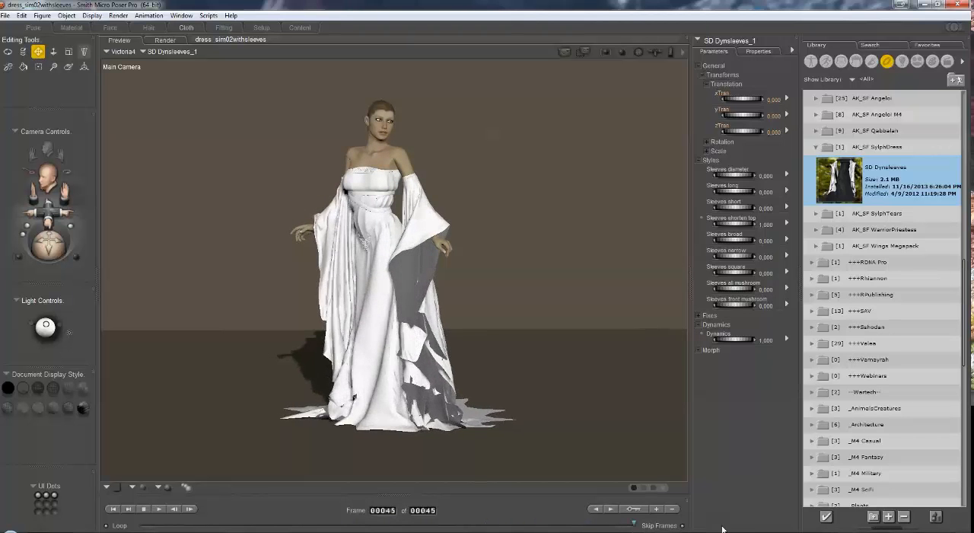
left_click_drag(634, 524, 655, 526)
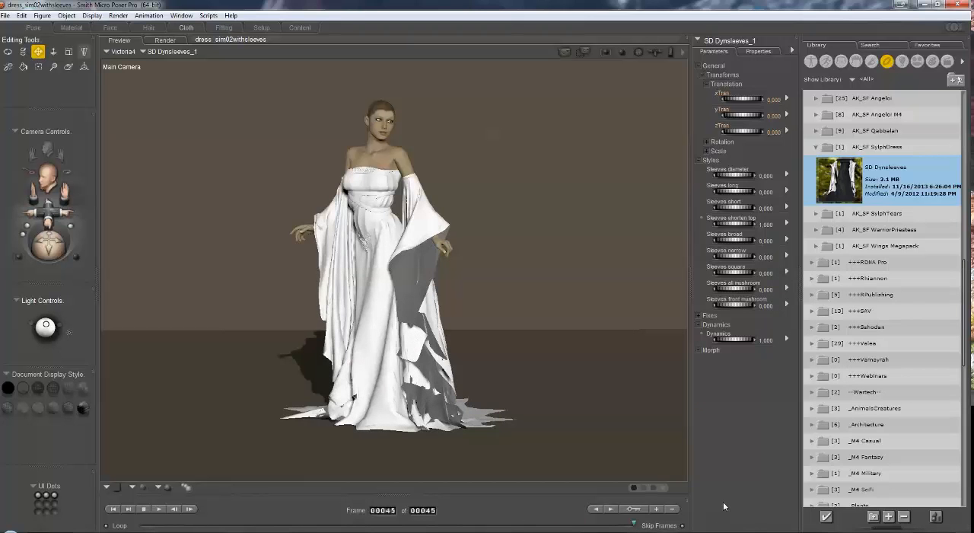
left_click_drag(52, 211, 56, 230)
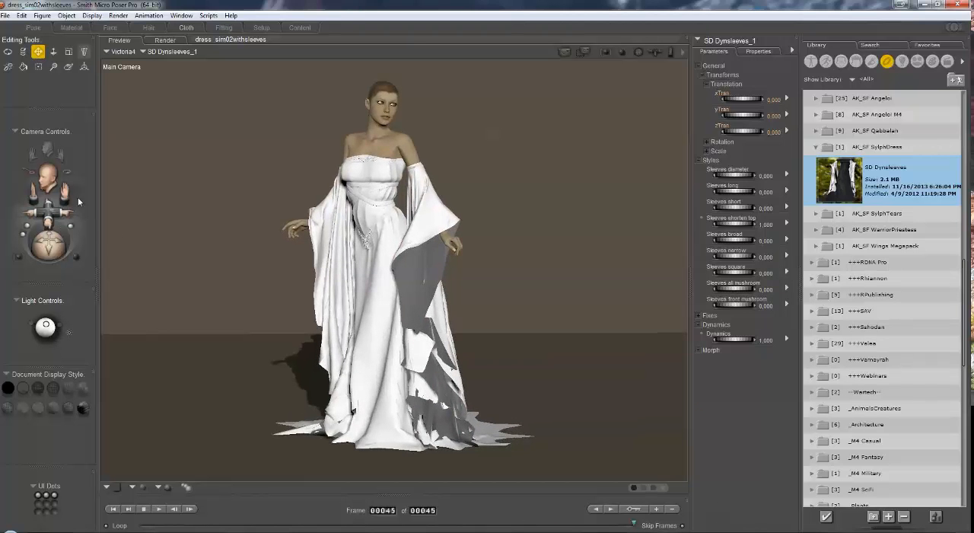
left_click_drag(69, 191, 153, 283)
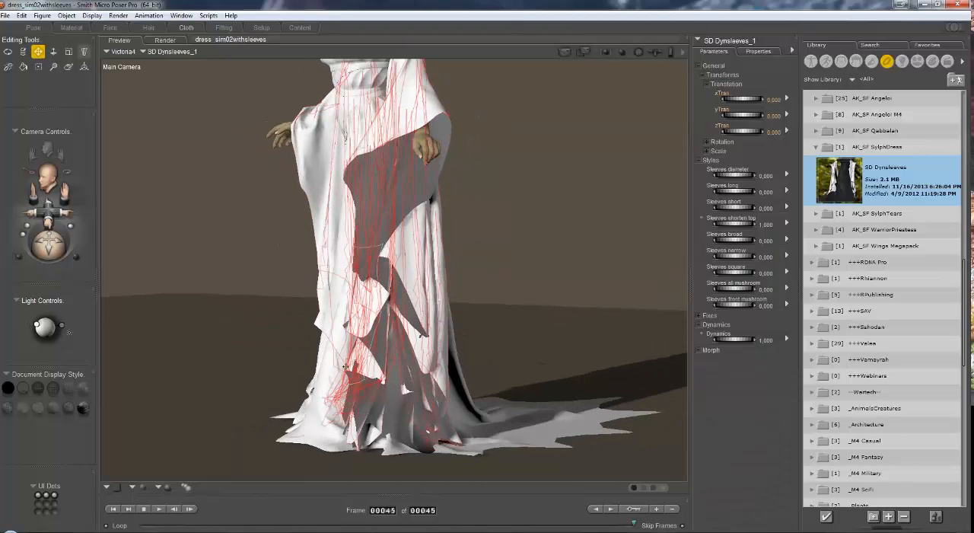
left_click_drag(45, 251, 129, 268)
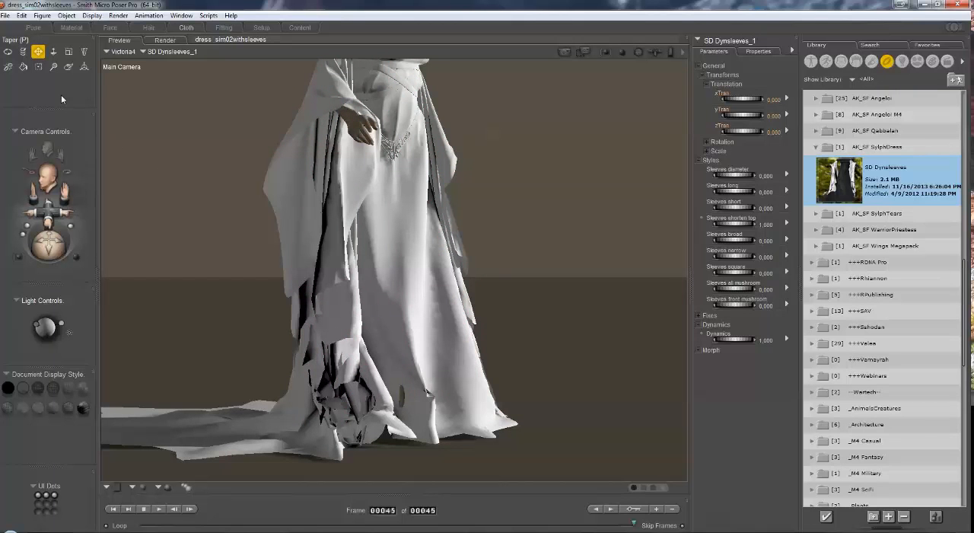
Step: Enable Remove backfacing polys in the preview render settings and check the draped cloth from the front
left_click(118, 15)
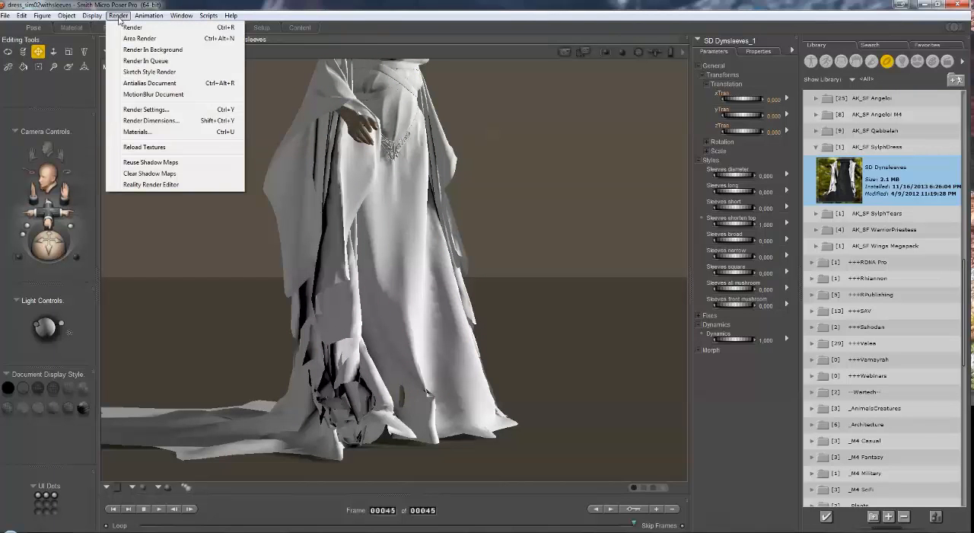
left_click(156, 112)
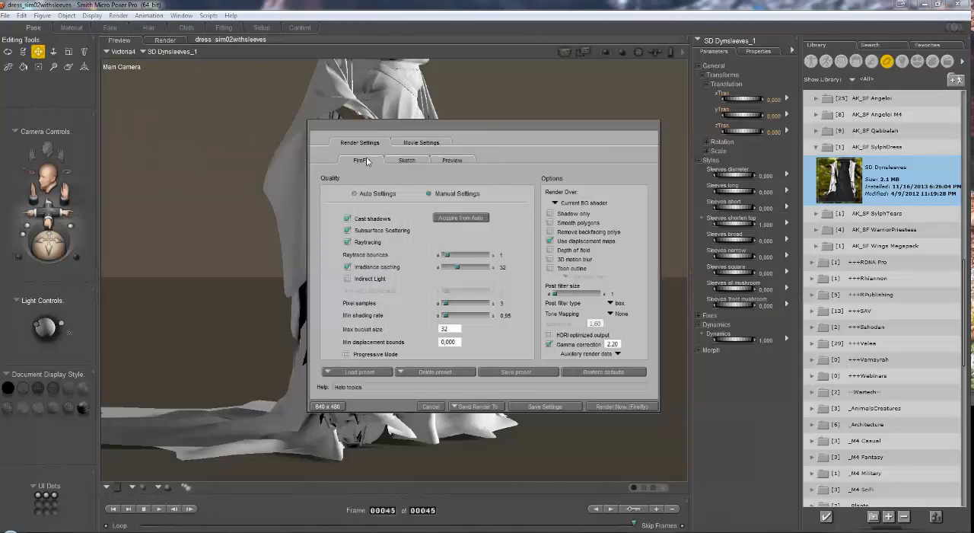
left_click(460, 161)
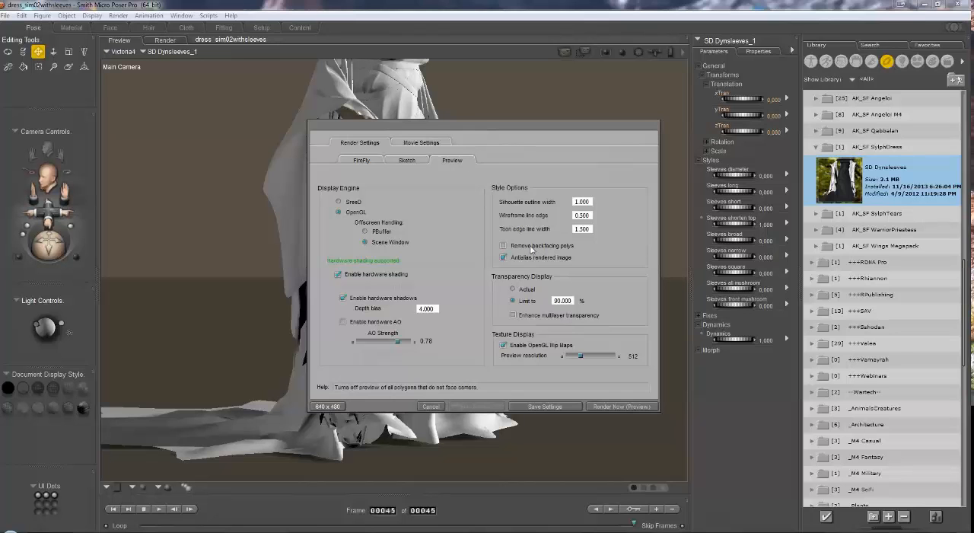
left_click_drag(504, 131, 765, 96)
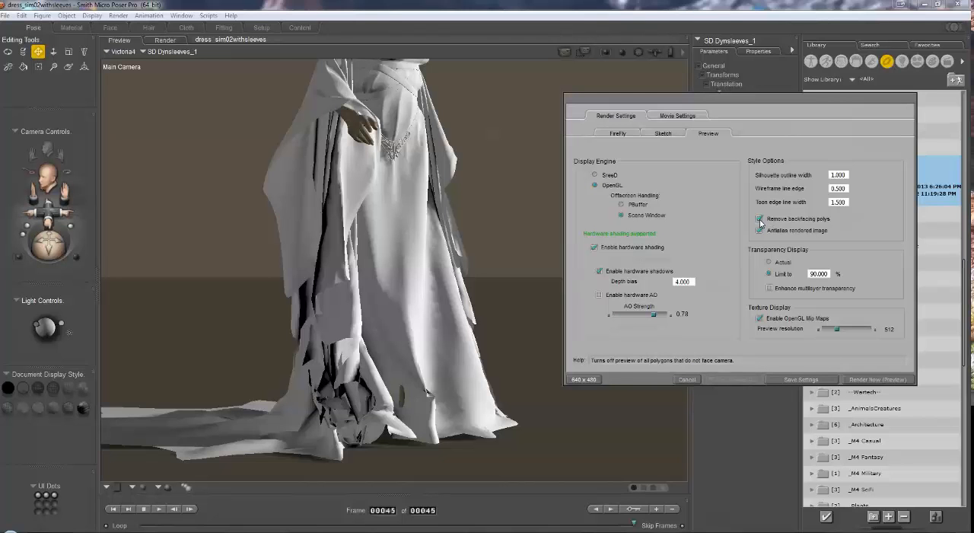
left_click(801, 379)
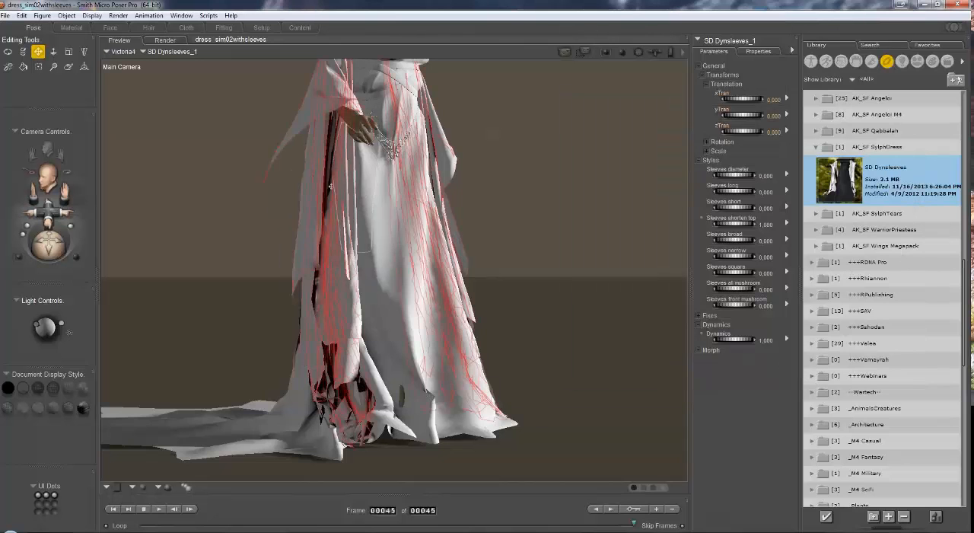
mouse_move(50, 246)
left_mouse_down()
mouse_move(31, 251)
mouse_move(74, 251)
mouse_move(34, 248)
left_mouse_up()
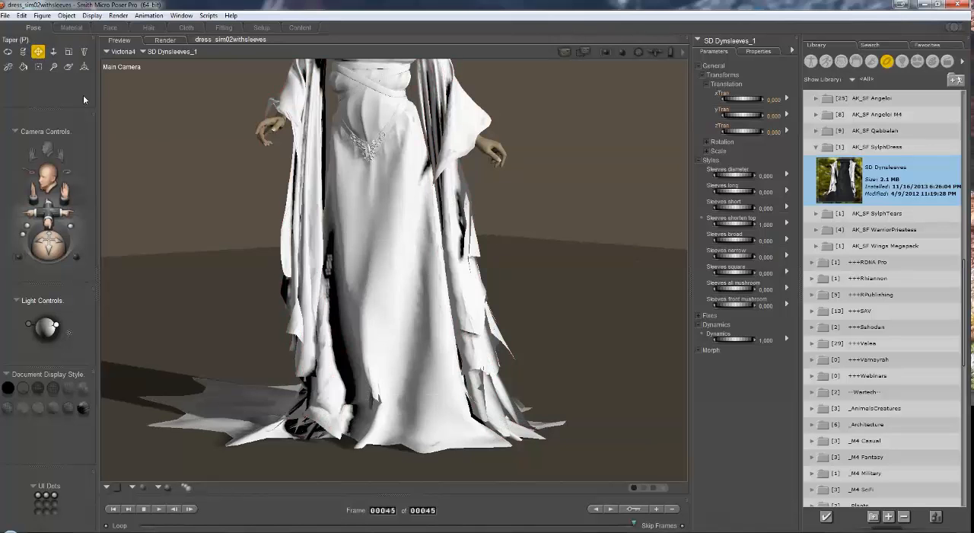
Step: Turn Remove backfacing polys off again in the preview render settings and save the settings
left_click(118, 15)
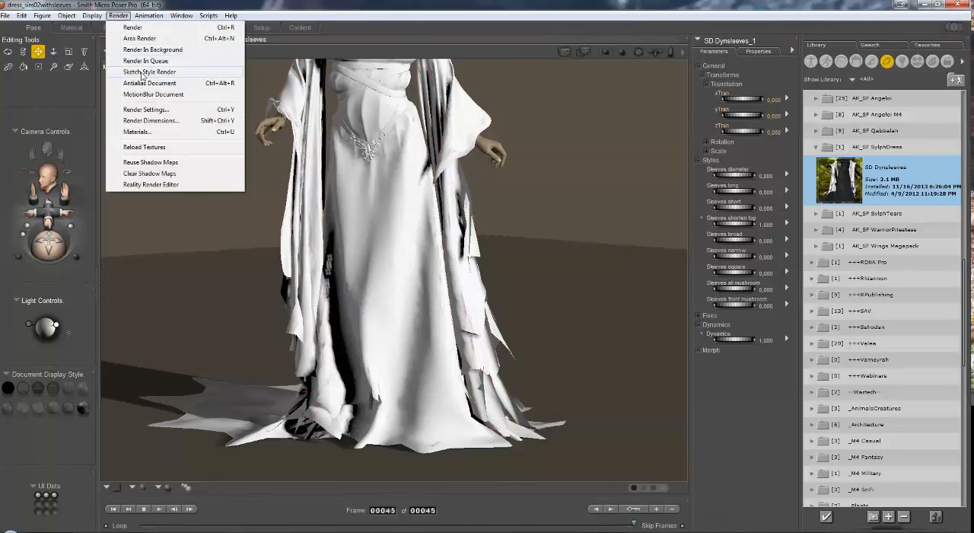
left_click(146, 109)
left_click(453, 160)
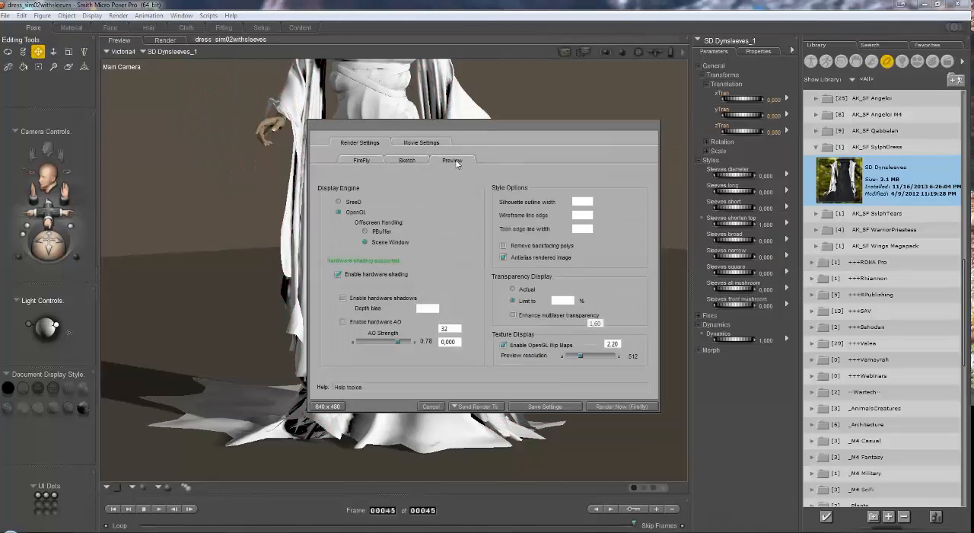
left_click(566, 405)
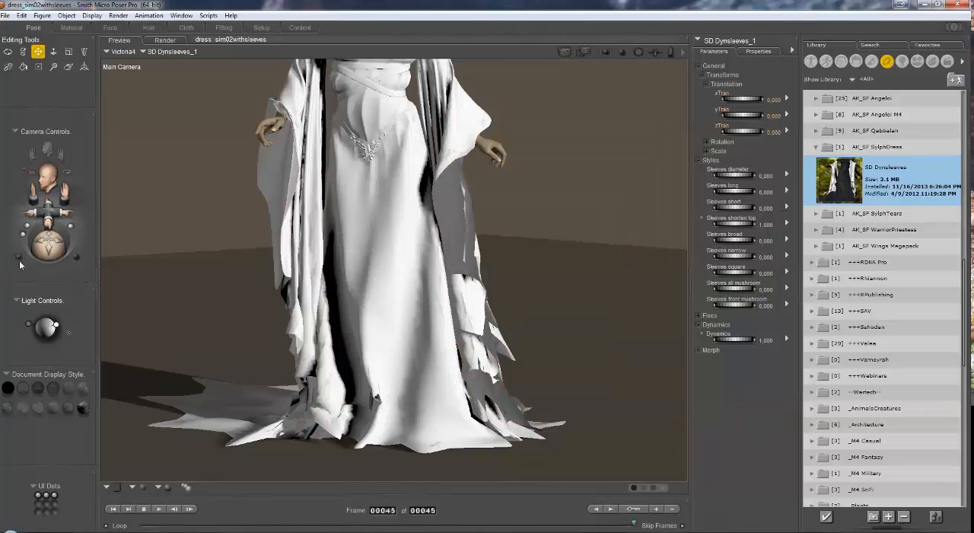
Step: Open the Morphing Tool and start smoothing the crumpled cloth at the lower end of the sleeve
left_click_drag(53, 253, 119, 245)
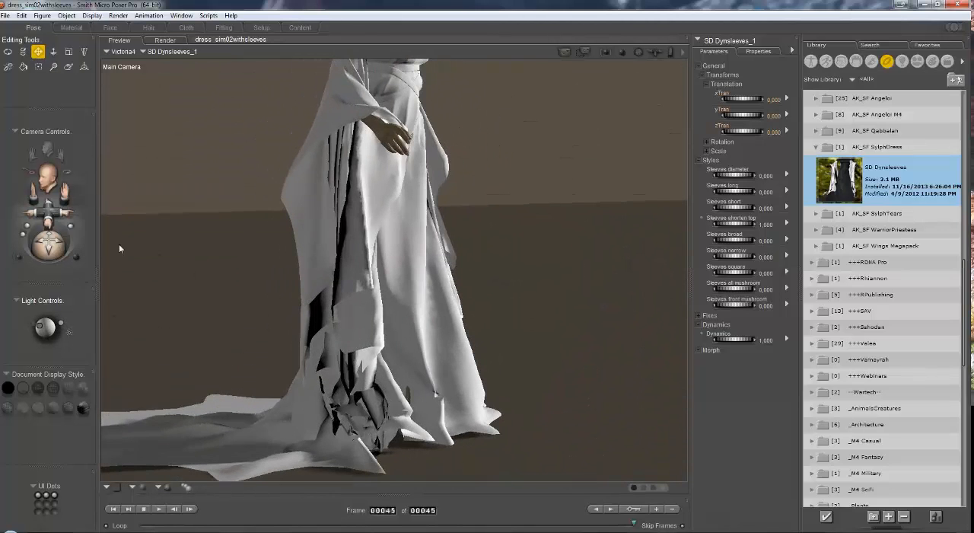
left_click_drag(66, 192, 217, 164)
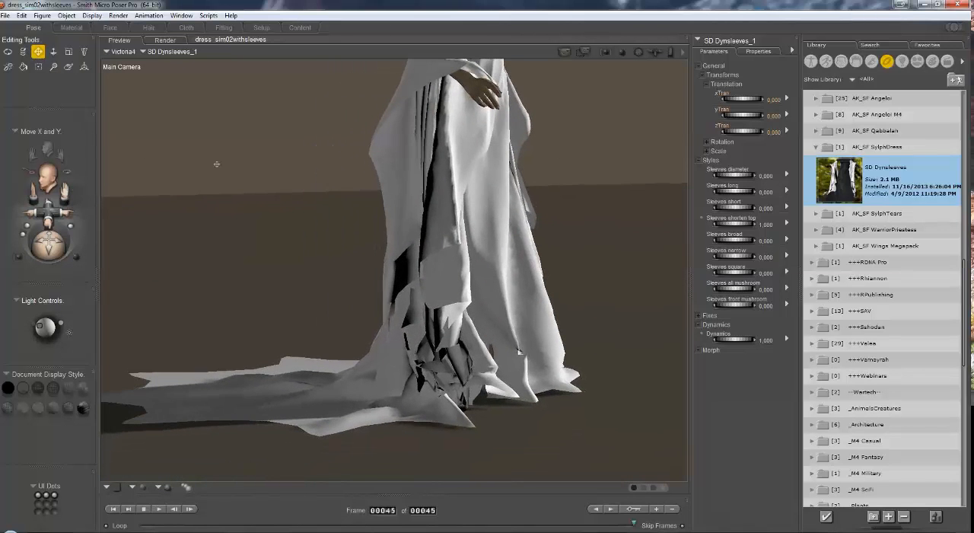
left_click(68, 68)
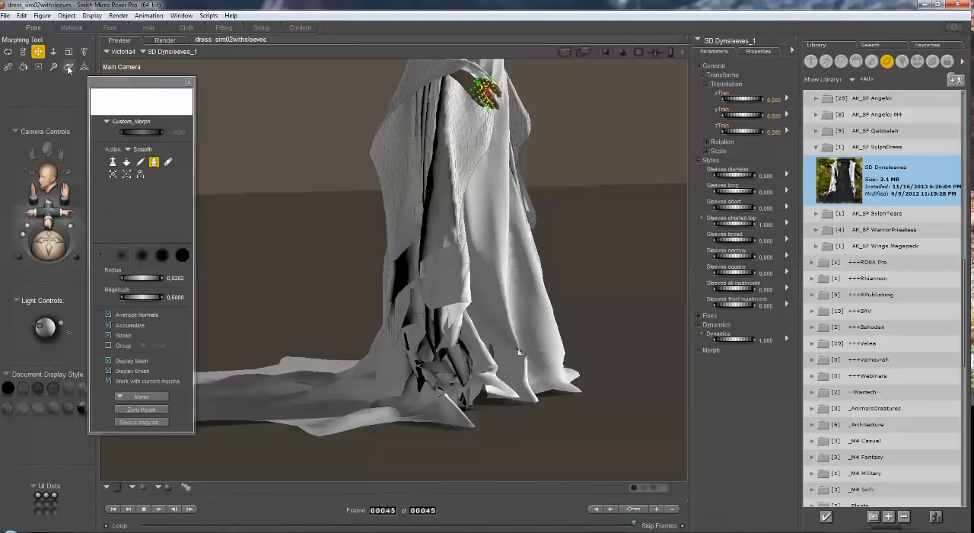
left_click_drag(131, 77, 167, 77)
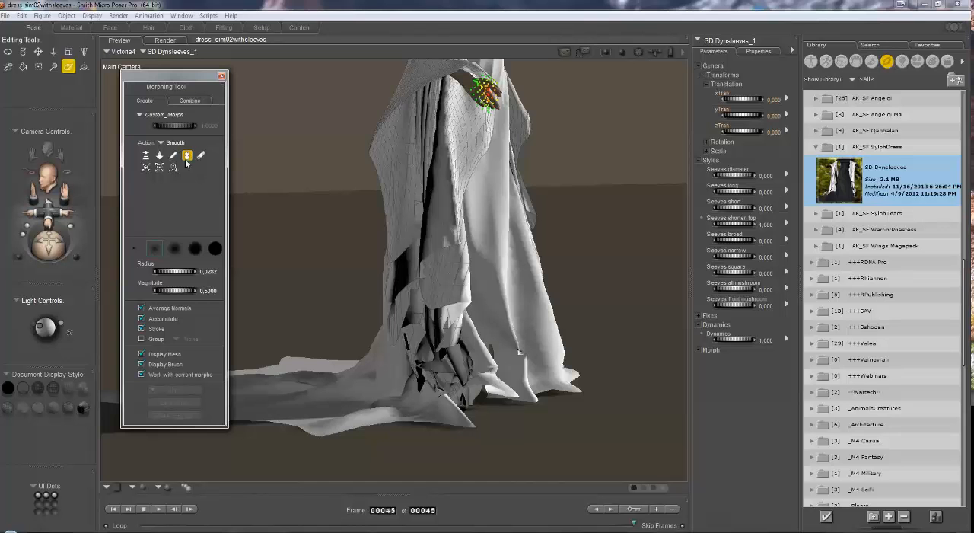
left_click_drag(50, 211, 66, 172)
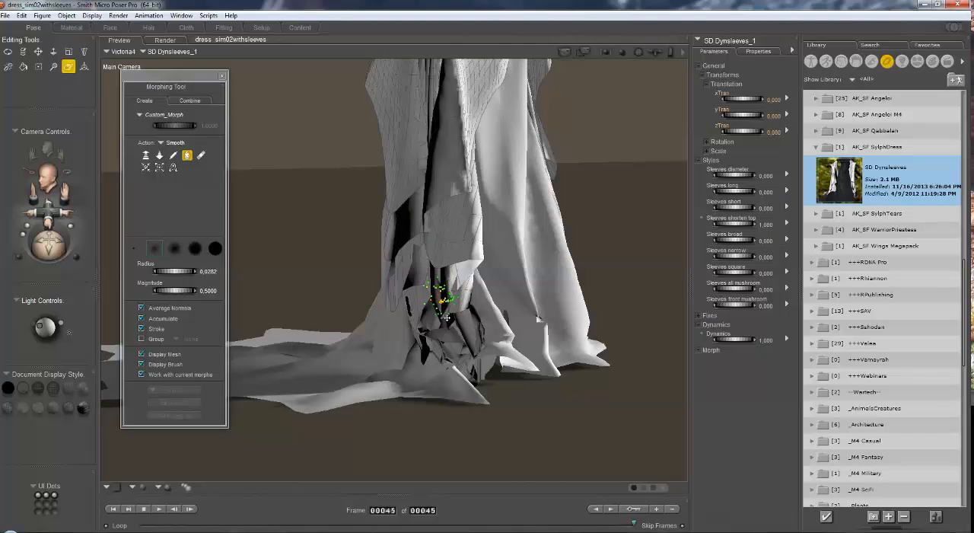
mouse_move(454, 338)
left_mouse_down()
mouse_move(452, 330)
mouse_move(421, 333)
mouse_move(461, 336)
mouse_move(437, 310)
mouse_move(424, 327)
mouse_move(460, 340)
mouse_move(465, 354)
left_mouse_up()
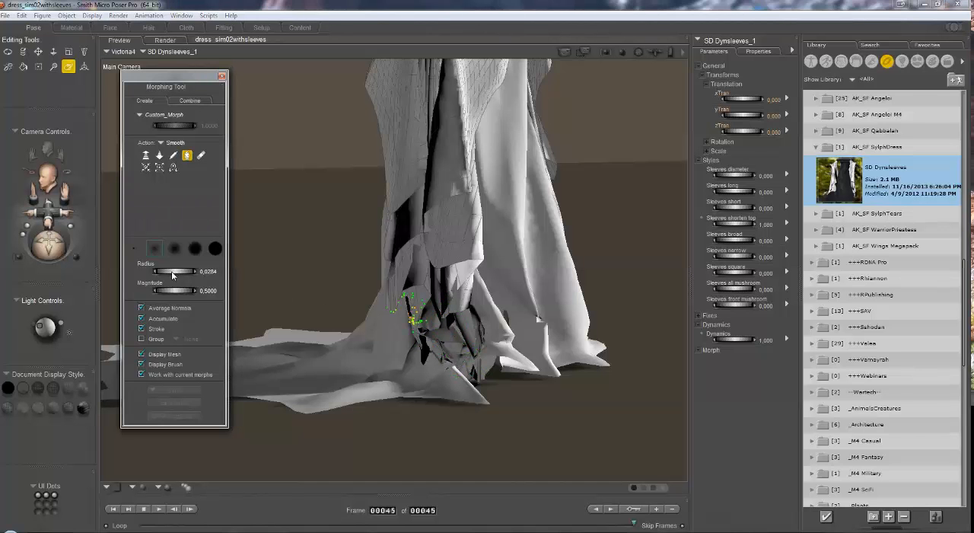
Step: Set the Smooth brush radius to about 0.0414 and magnitude to 1.0, and smooth the sleeve's crumpled folds further
left_click_drag(171, 271, 200, 272)
left_click_drag(169, 290, 179, 290)
left_click_drag(196, 290, 246, 292)
mouse_move(422, 255)
left_mouse_down()
mouse_move(427, 290)
mouse_move(414, 280)
mouse_move(428, 337)
mouse_move(466, 348)
mouse_move(446, 271)
mouse_move(456, 330)
mouse_move(467, 301)
mouse_move(455, 283)
mouse_move(471, 347)
mouse_move(455, 369)
mouse_move(459, 348)
mouse_move(437, 329)
mouse_move(432, 349)
mouse_move(444, 343)
mouse_move(434, 190)
mouse_move(435, 274)
left_mouse_up()
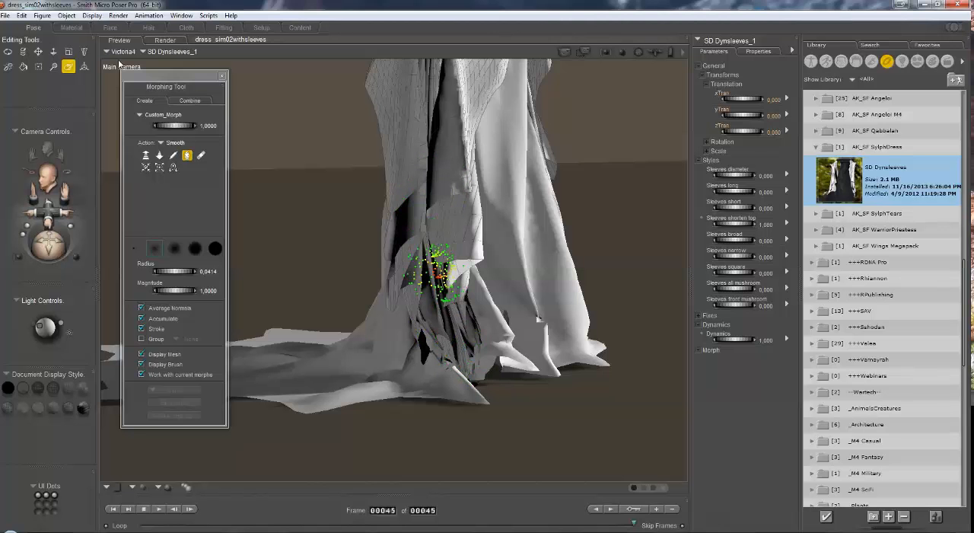
Step: Switch to the Dress body part of the SD Hybriddress and smooth its hem beside the sleeve
left_click(124, 52)
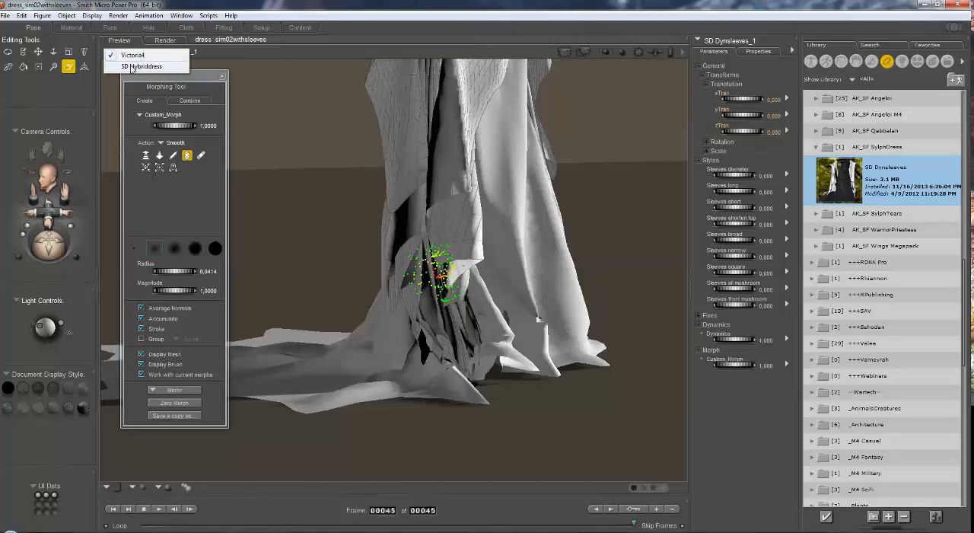
left_click(134, 67)
left_click(180, 54)
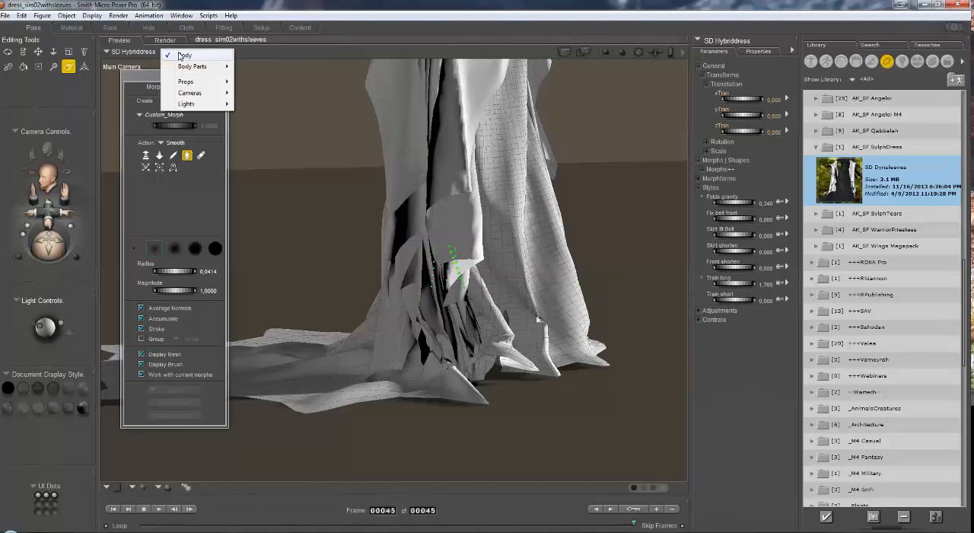
mouse_move(192, 68)
left_click(279, 100)
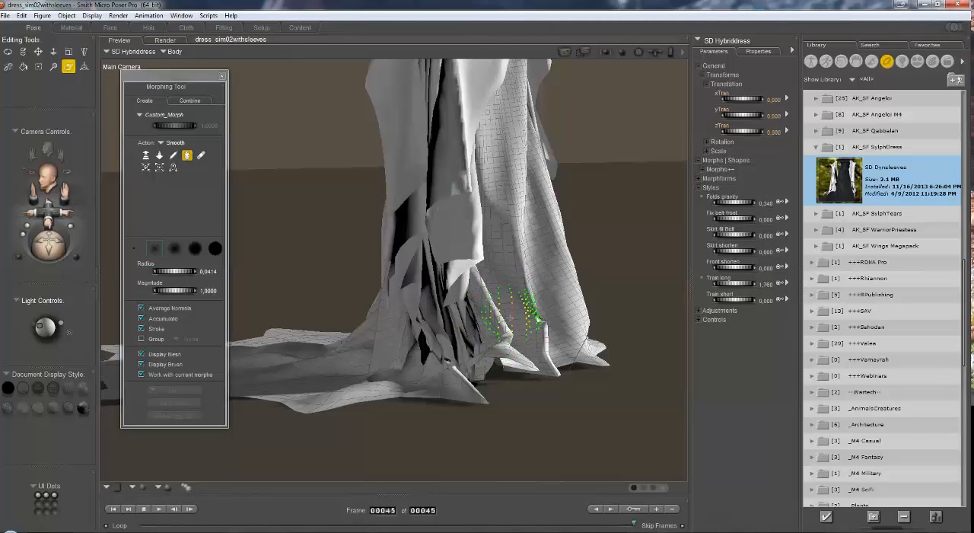
left_click_drag(545, 327, 542, 336)
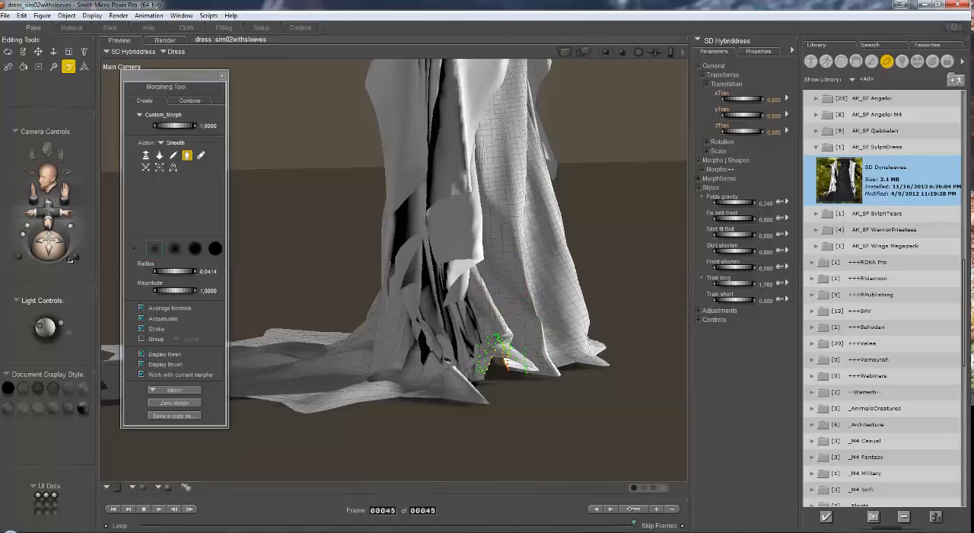
Step: Pull the dress hem beside the crumpled sleeve relative to Screen (In/Out), using radius 0.0418 and magnitude 0.5
left_click_drag(70, 260, 96, 258)
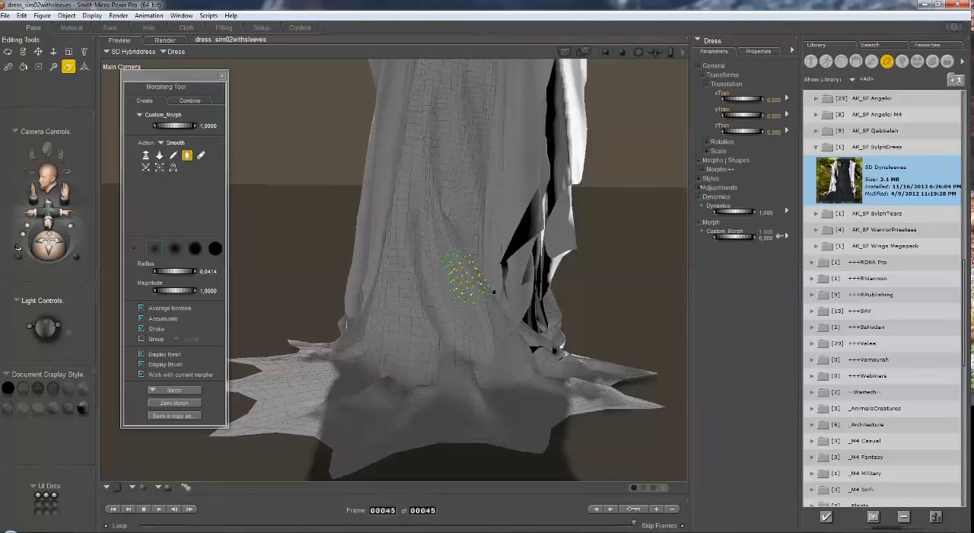
mouse_move(47, 245)
left_mouse_down()
mouse_move(79, 251)
mouse_move(28, 248)
mouse_move(43, 248)
left_mouse_up()
left_click_drag(66, 191, 70, 157)
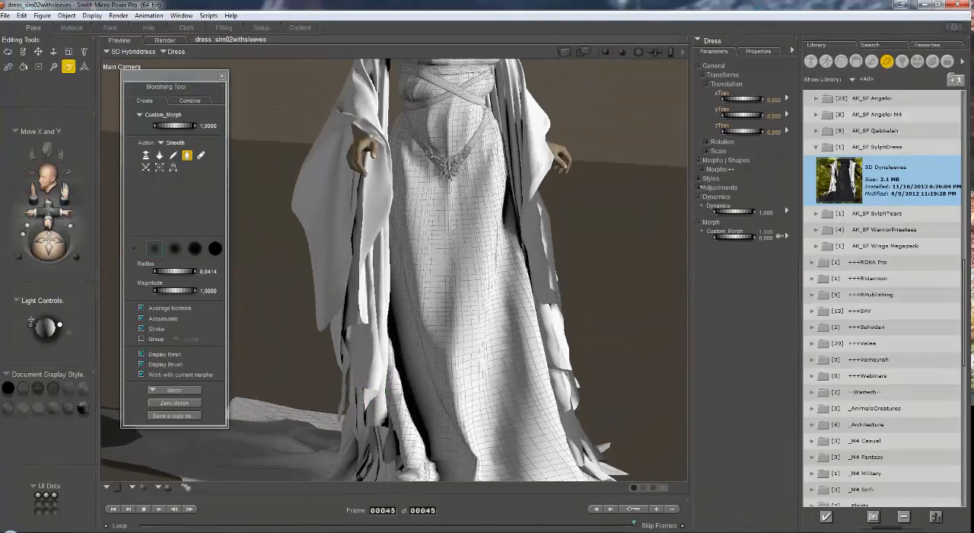
mouse_move(31, 321)
left_mouse_down()
mouse_move(42, 327)
mouse_move(42, 254)
left_mouse_up()
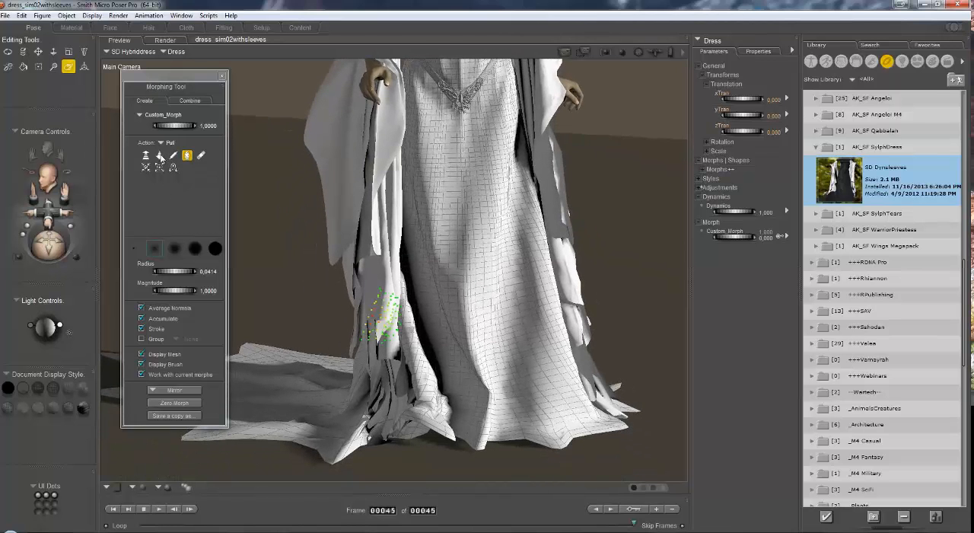
left_click(159, 155)
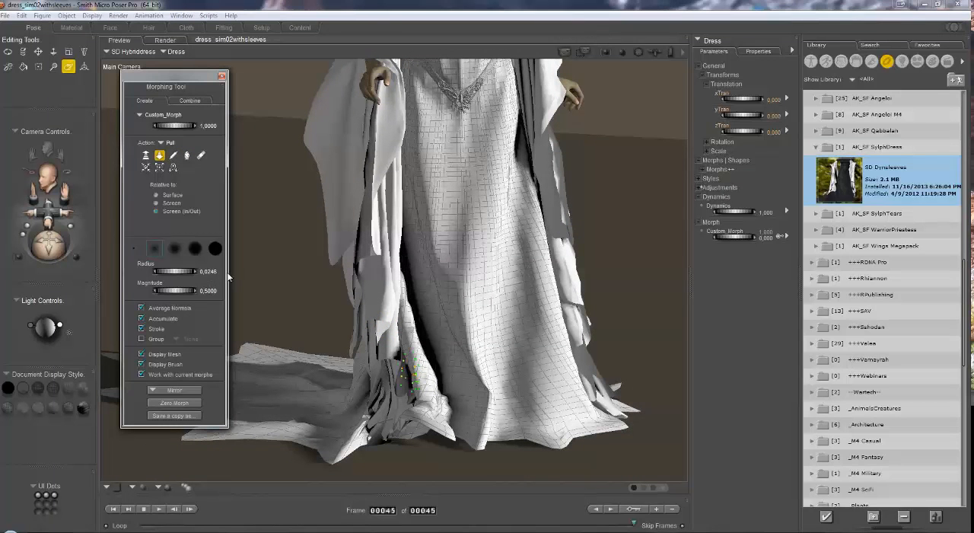
mouse_move(433, 389)
left_mouse_down()
mouse_move(435, 399)
mouse_move(433, 361)
mouse_move(423, 395)
left_mouse_up()
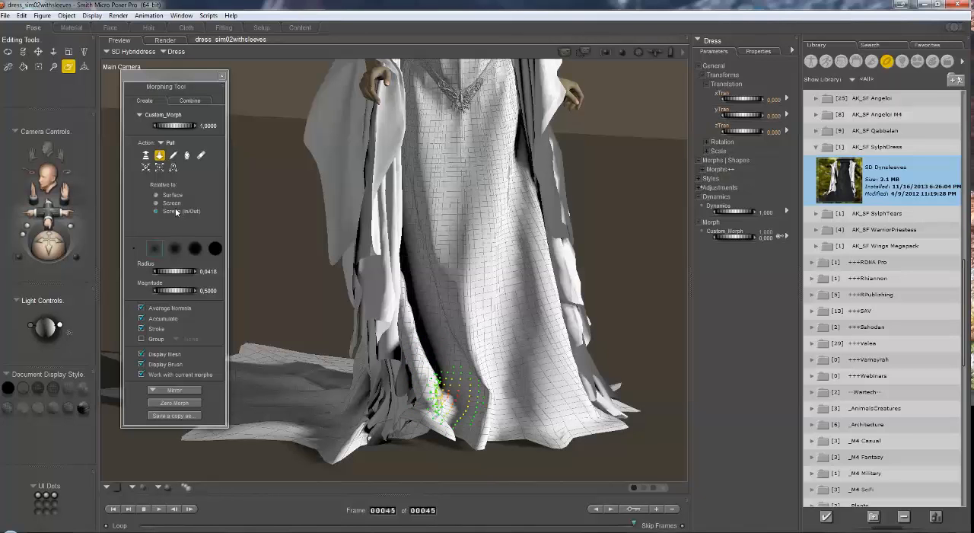
Step: Pull the hem fold relative to Surface, check it from the front, and close the Morphing Tool
left_click(157, 195)
left_click_drag(431, 388, 435, 357)
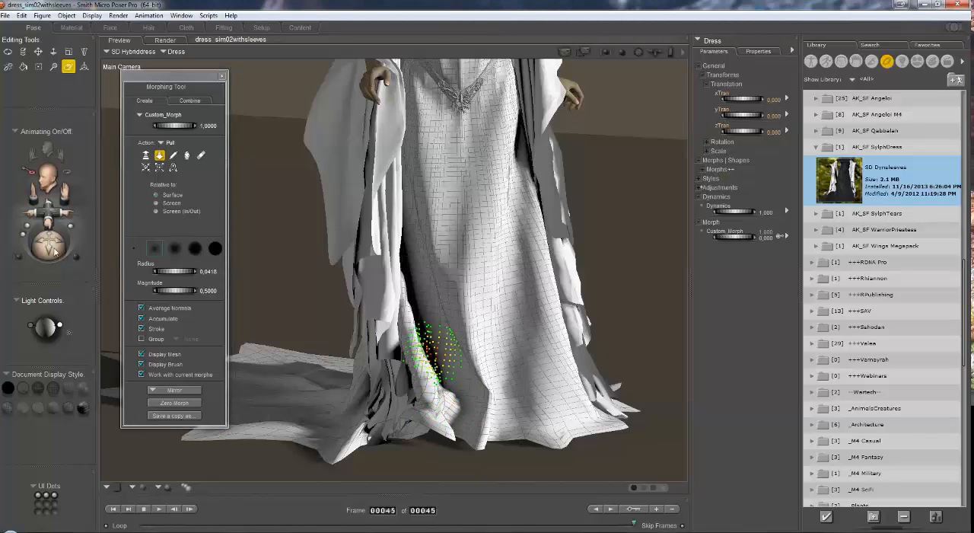
mouse_move(49, 245)
left_mouse_down()
mouse_move(70, 245)
mouse_move(17, 245)
mouse_move(44, 255)
left_mouse_up()
left_click_drag(66, 192, 68, 184)
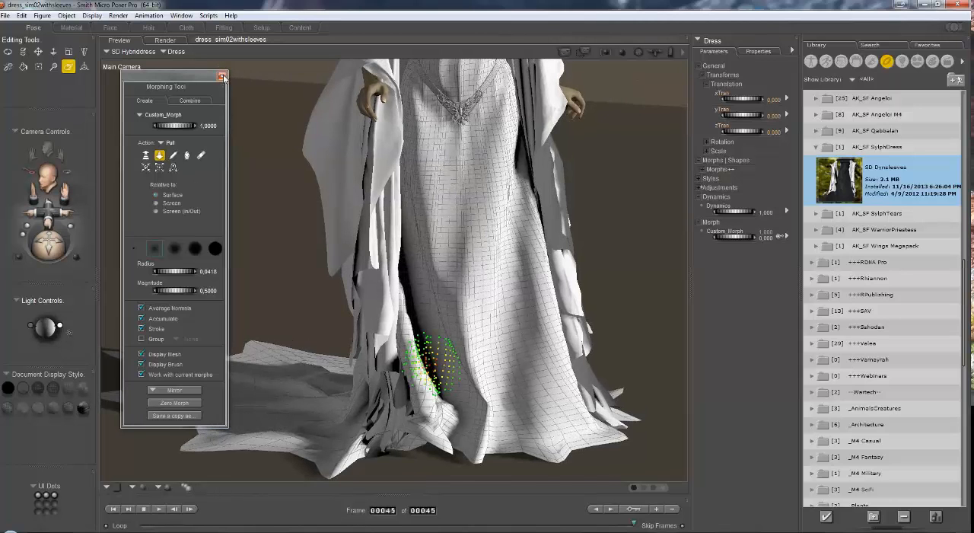
left_click(222, 77)
Step: Open the dress_sim03 scene, go to frame 45, and frame the full figure in the draped dress
left_click(5, 16)
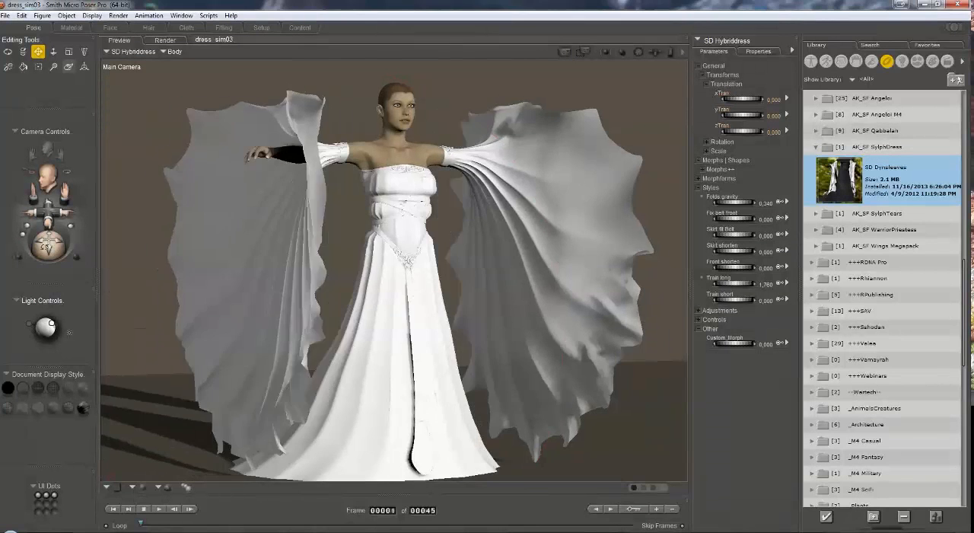
left_click_drag(47, 245, 23, 250)
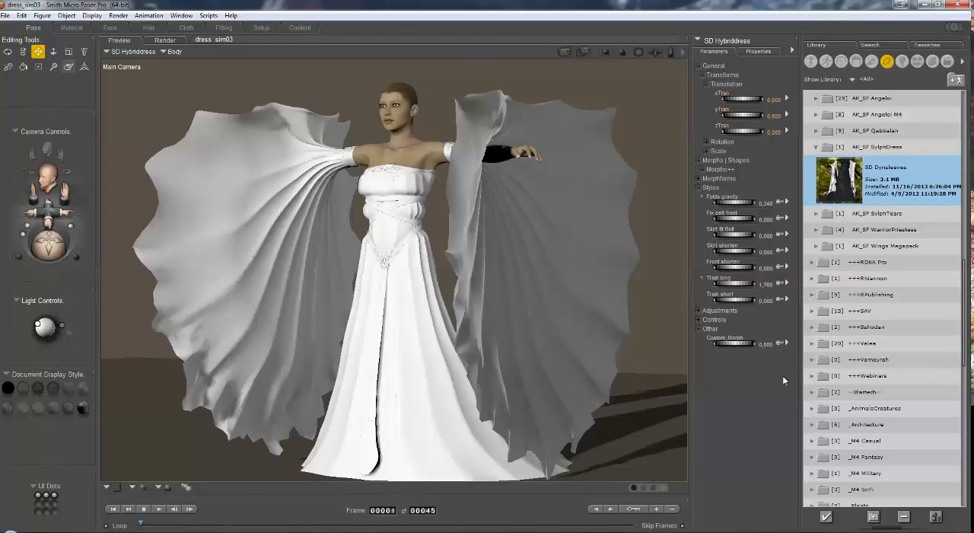
left_click_drag(55, 249, 64, 250)
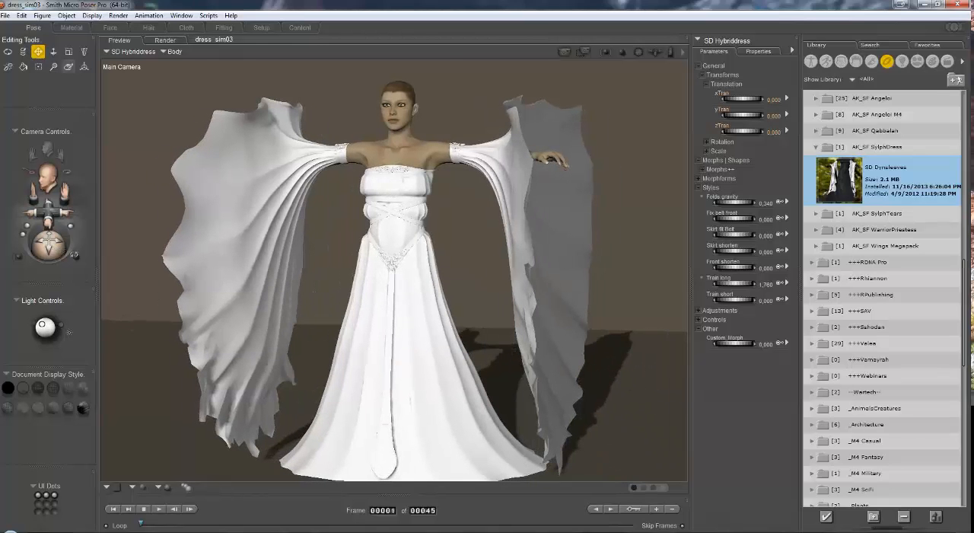
left_click_drag(141, 525, 634, 529)
left_click_drag(65, 192, 68, 70)
left_click_drag(594, 267, 303, 267)
mouse_move(33, 242)
left_mouse_down()
mouse_move(23, 245)
mouse_move(175, 249)
mouse_move(81, 245)
left_mouse_up()
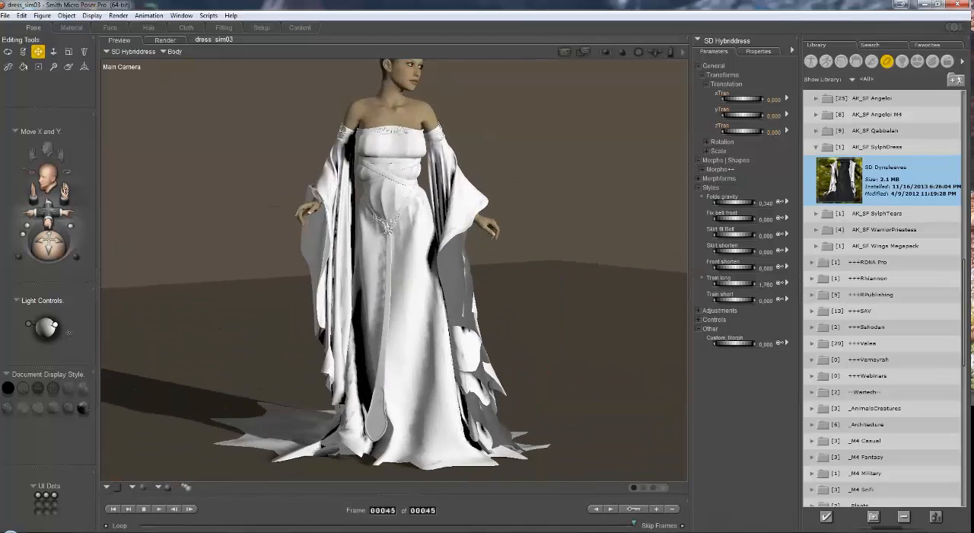
left_click_drag(62, 192, 118, 316)
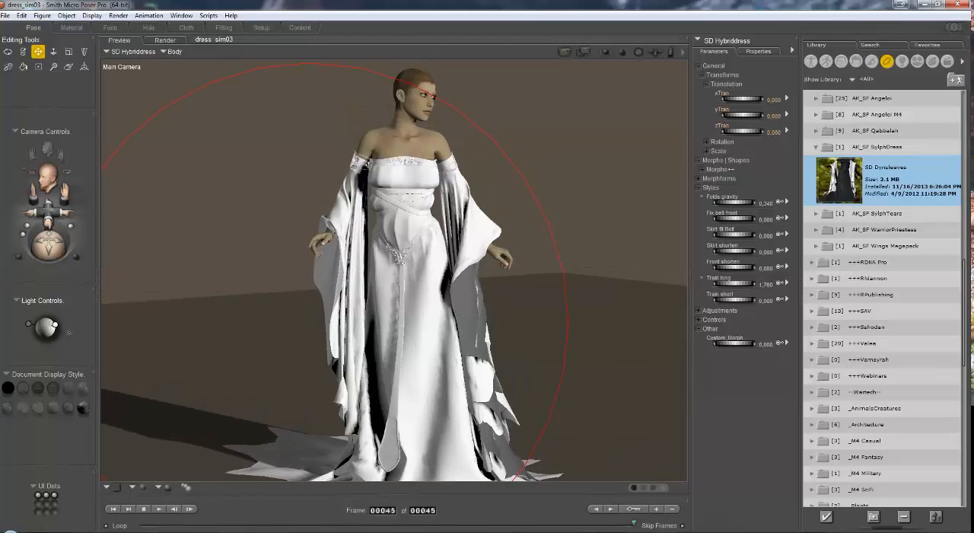
Step: Inspect the right armband at frames 1 and 45 and compare it with the AK_SF SylphDress figures in the library
left_click(356, 162)
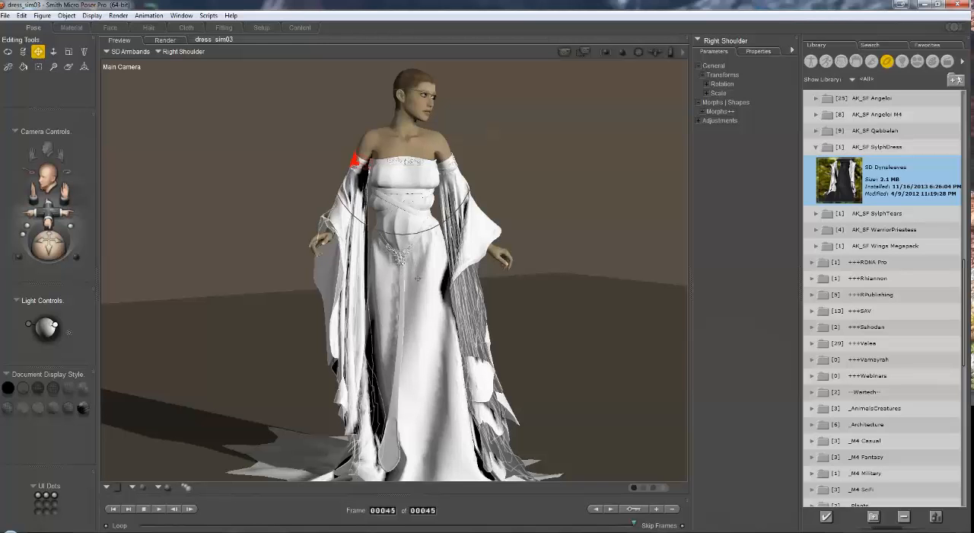
left_click(392, 510)
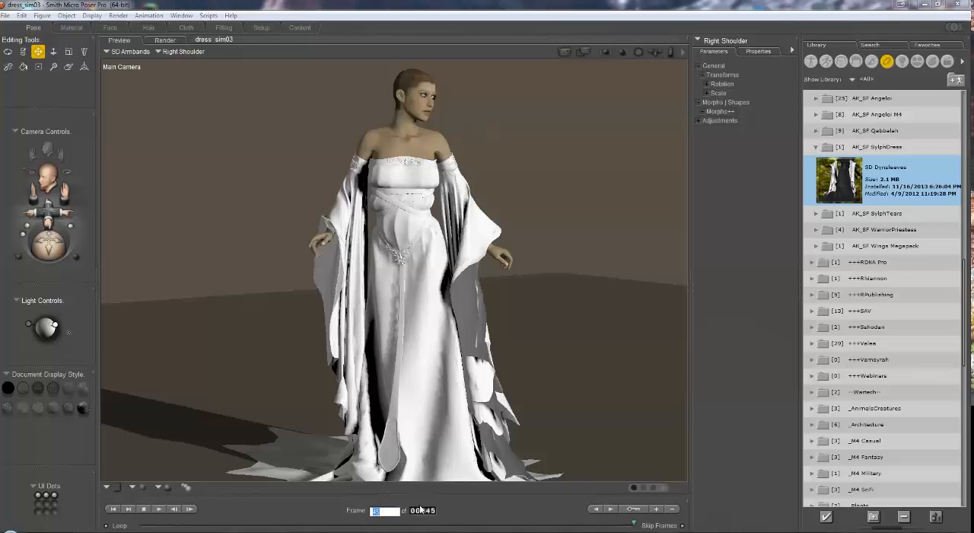
type("1")
key("Return")
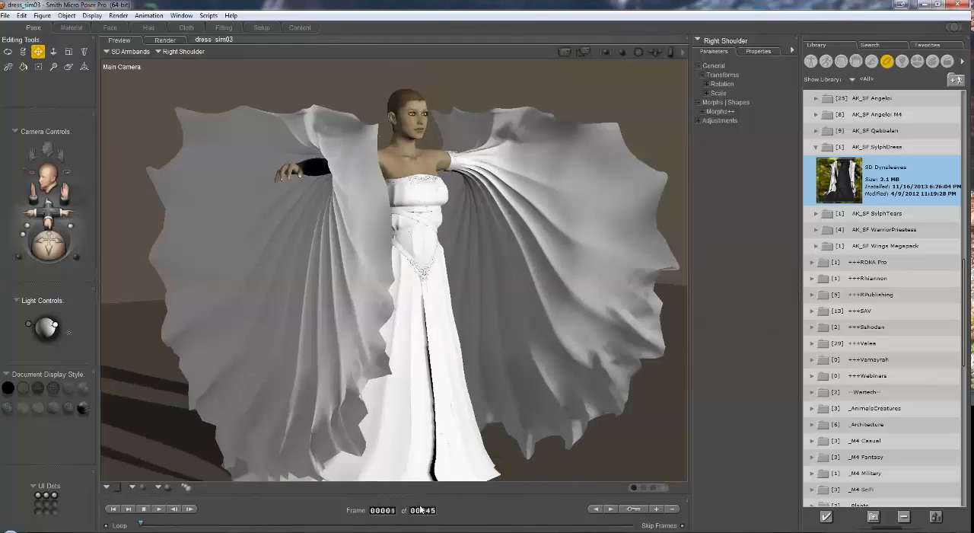
left_click(811, 61)
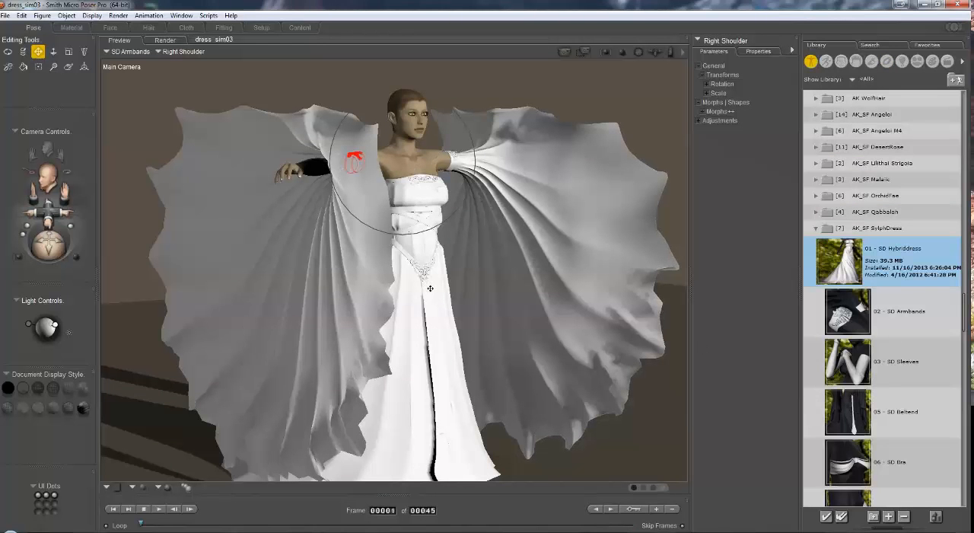
left_click(393, 511)
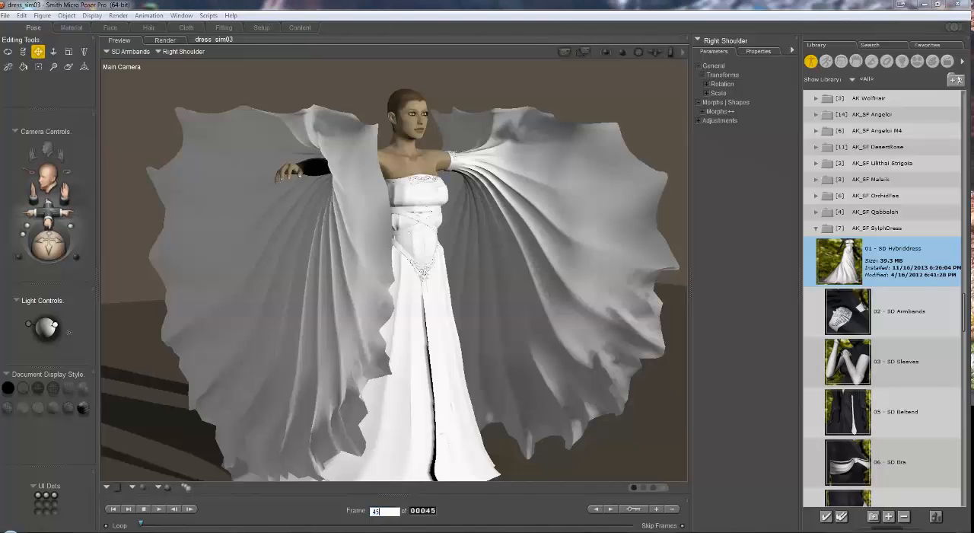
key("Return")
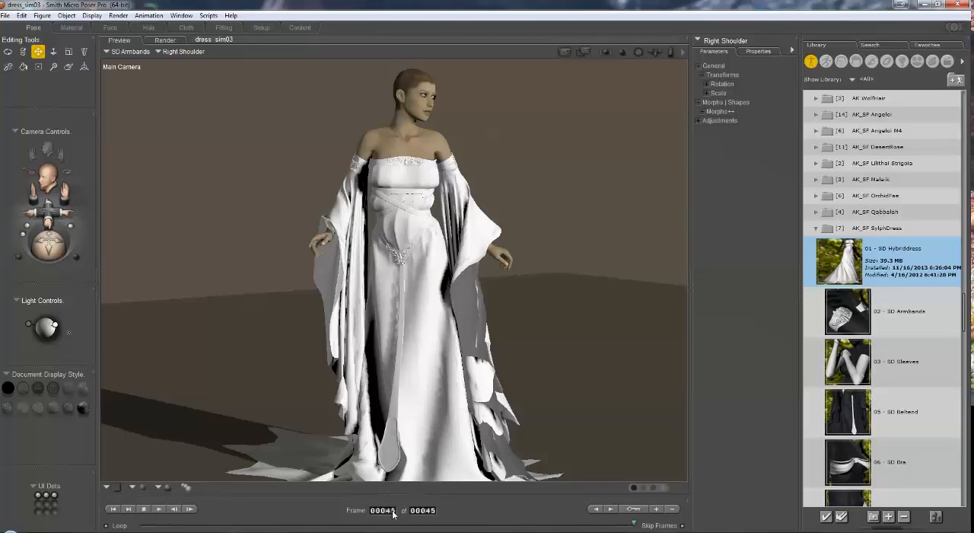
Step: Select the SD Beltend figure and look through its list of body parts
left_click(122, 51)
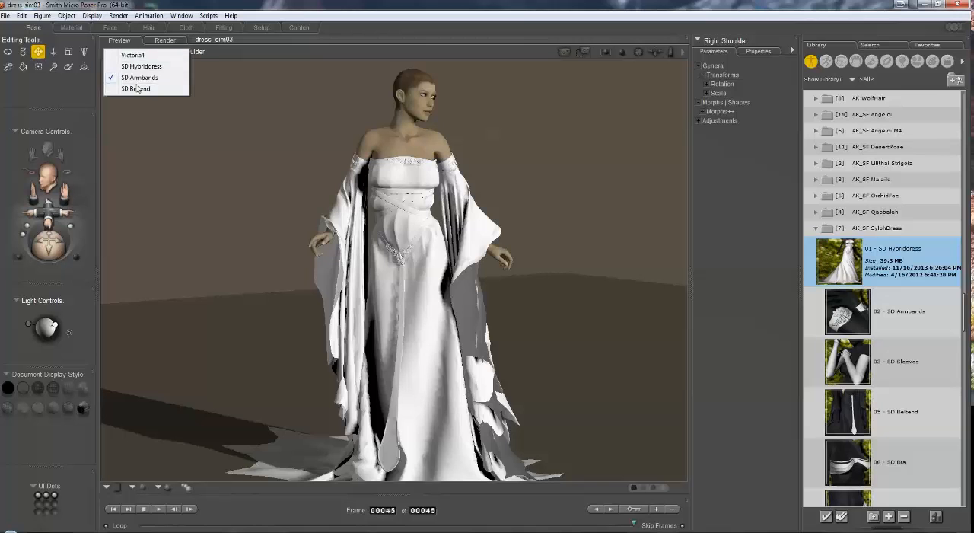
left_click(135, 90)
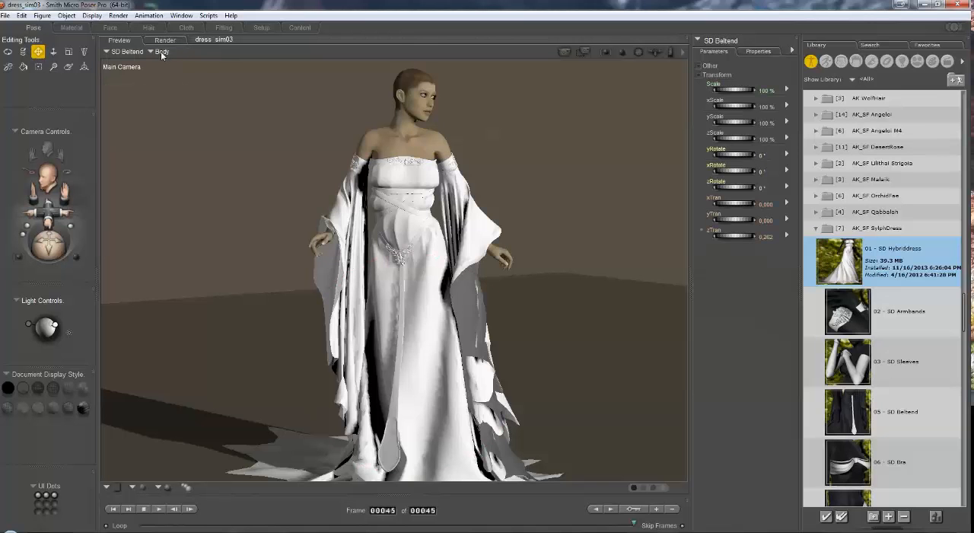
left_click(161, 52)
mouse_move(213, 66)
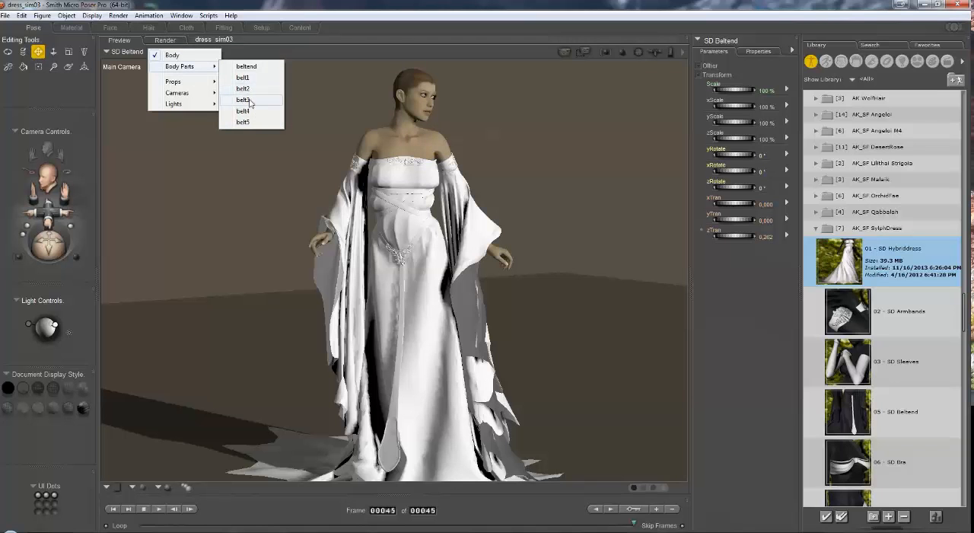
left_click(188, 54)
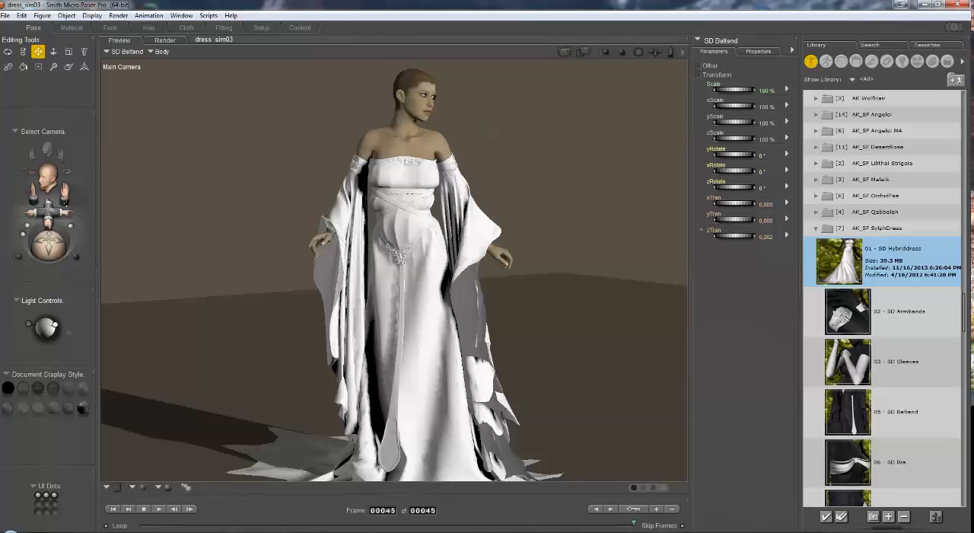
Step: Reframe the full figure from a slightly higher angle and show the Main Camera's properties
left_click_drag(50, 213, 65, 194)
mouse_move(51, 243)
left_mouse_down()
mouse_move(18, 244)
mouse_move(63, 245)
left_mouse_up()
left_click_drag(66, 193, 58, 188)
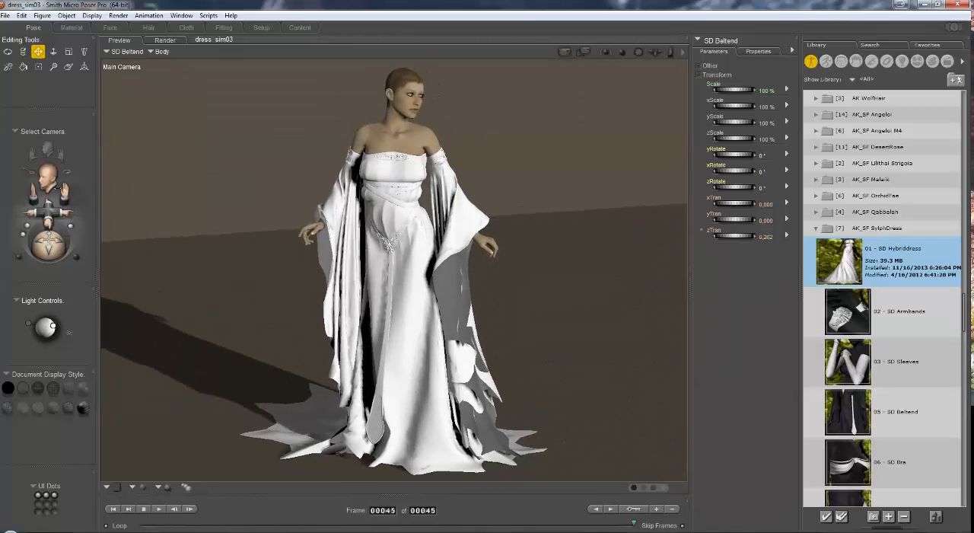
left_click(724, 41)
mouse_move(724, 82)
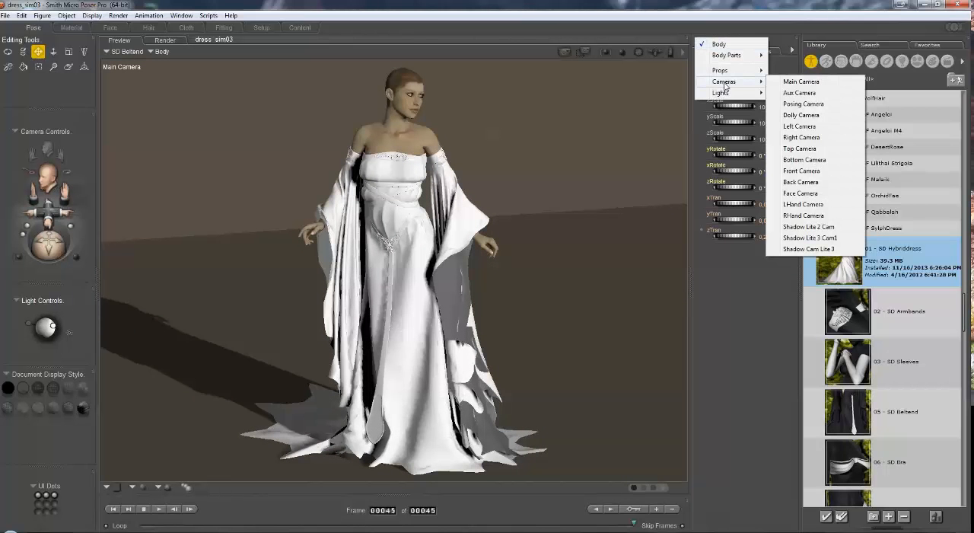
left_click(805, 84)
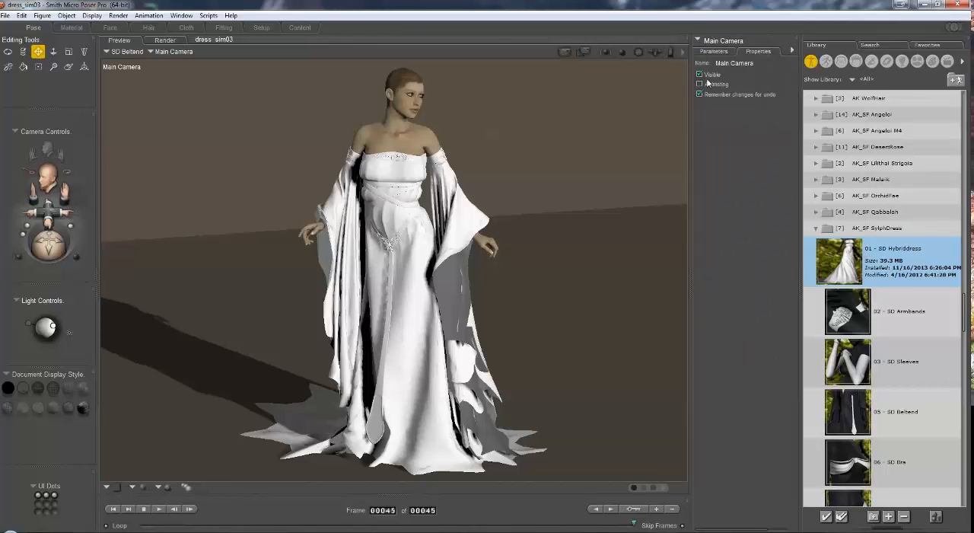